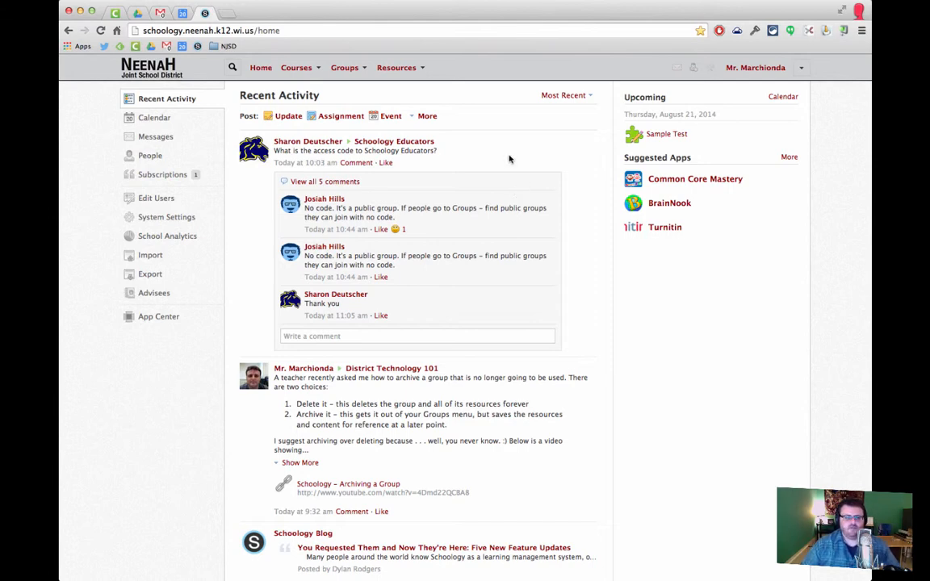
# Open the Test Section 1 course and start a new test/quiz in its materials
pyautogui.click(292, 68)
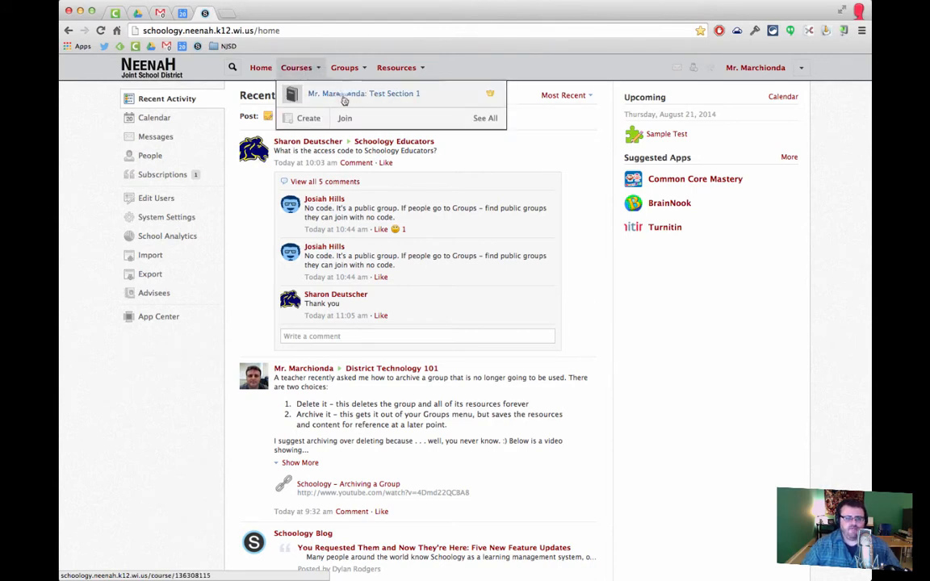
pyautogui.click(343, 101)
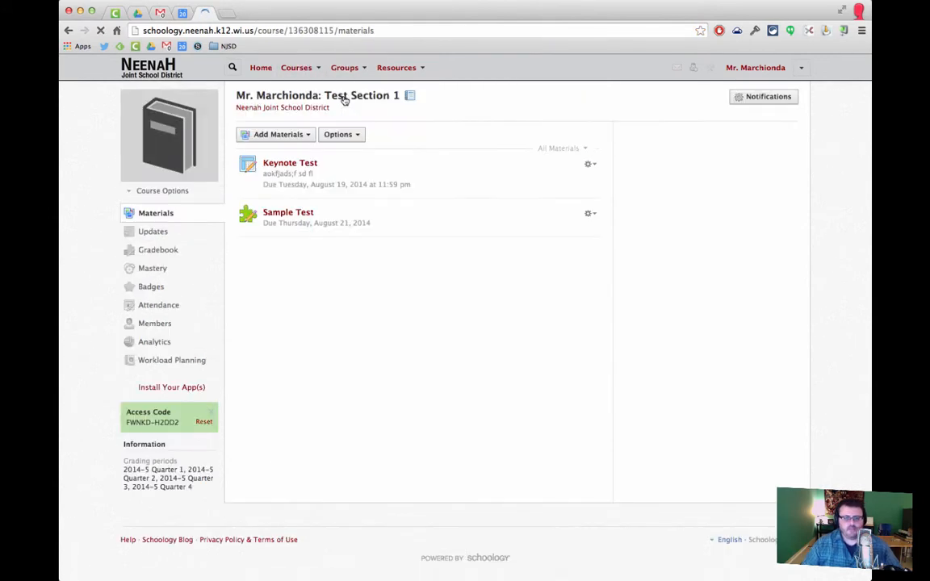
pyautogui.click(307, 136)
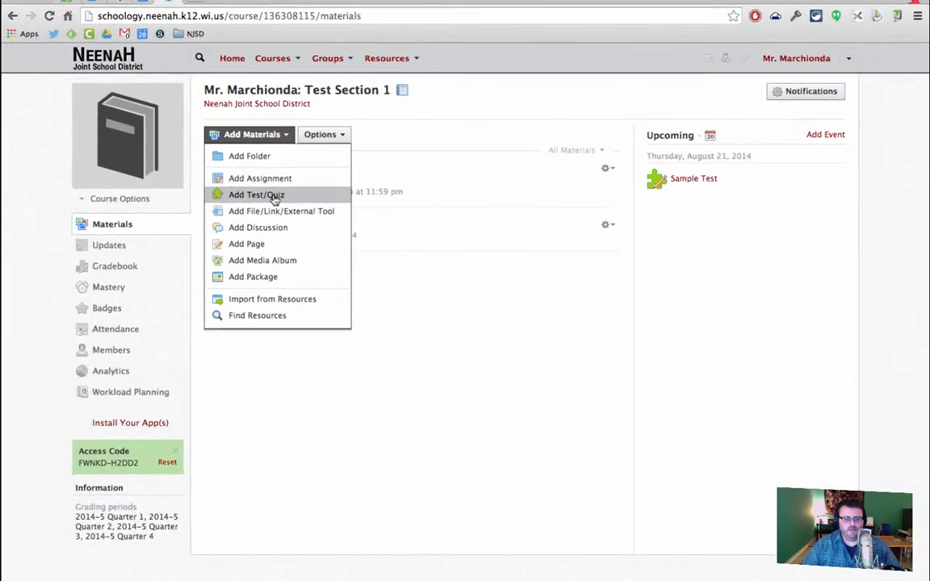
pyautogui.click(297, 189)
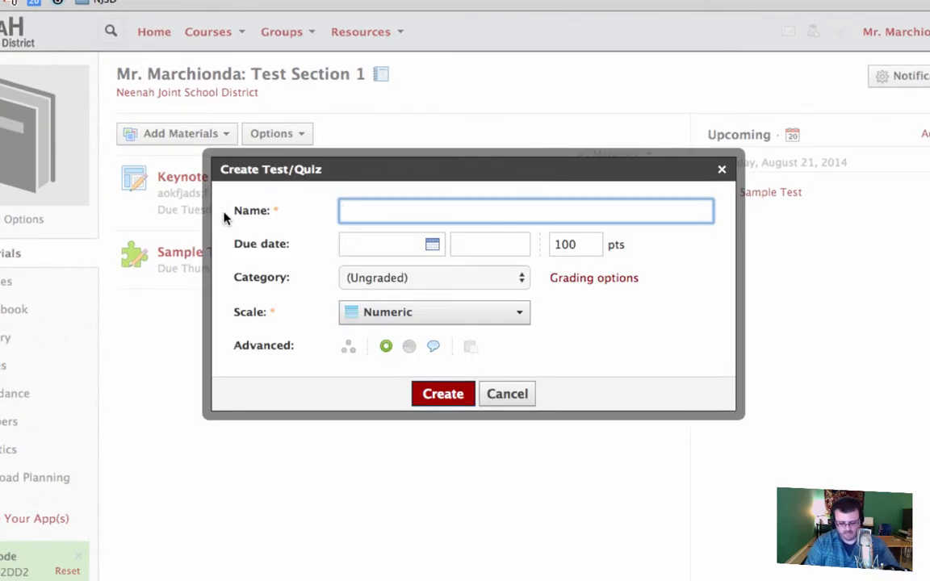
# Name the test "Science Pre Test Unit 1" and set its due date to 8/28/14
pyautogui.write('Sc')
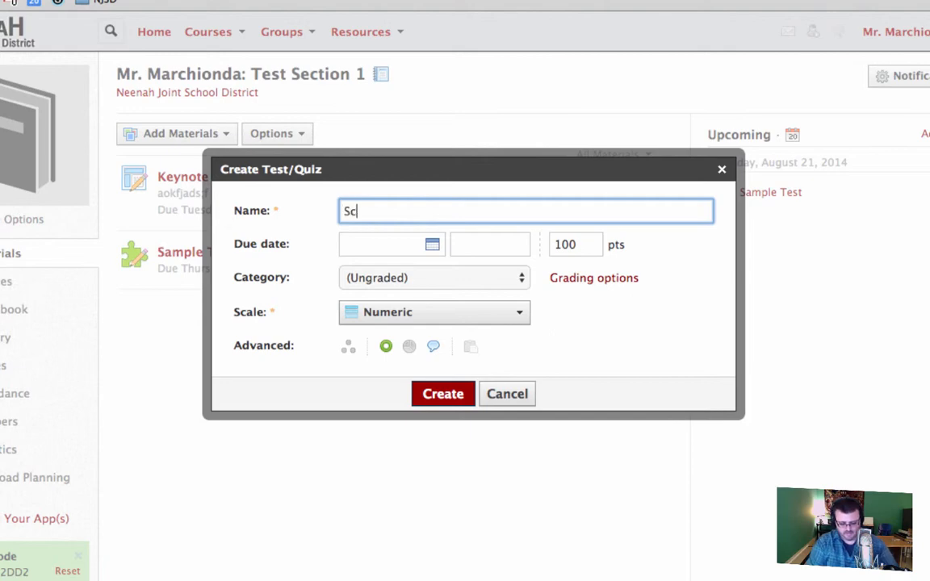
pyautogui.write('ience Pre ')
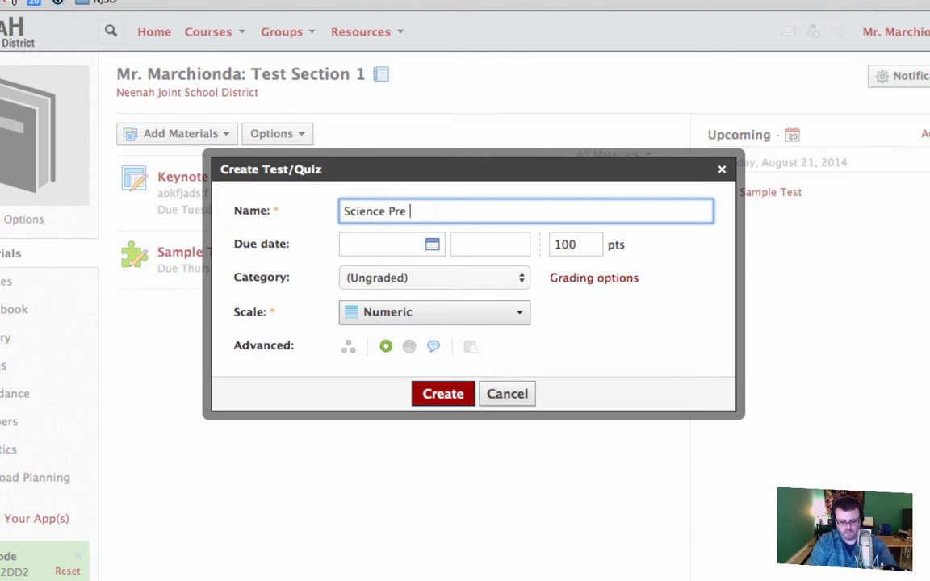
pyautogui.write('Test Unit')
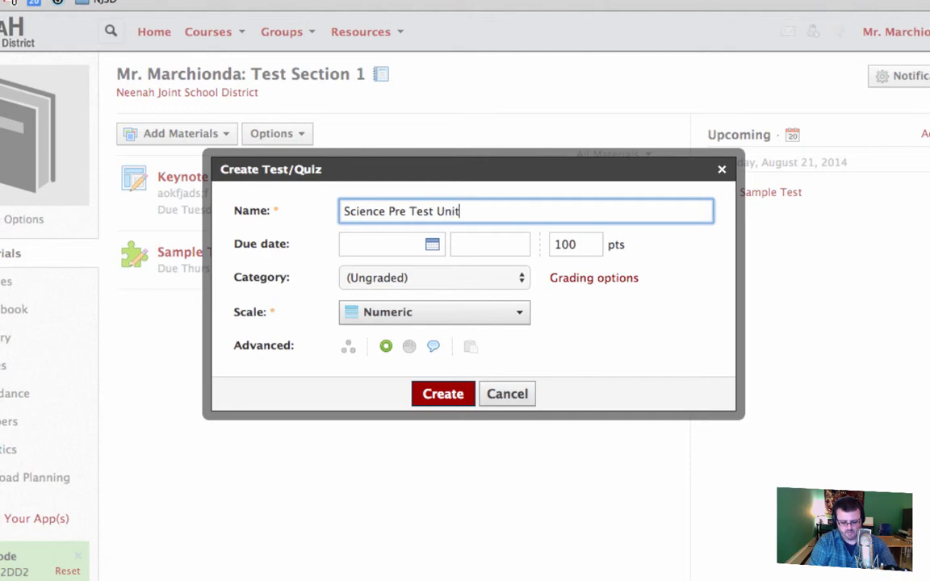
pyautogui.write(' 1')
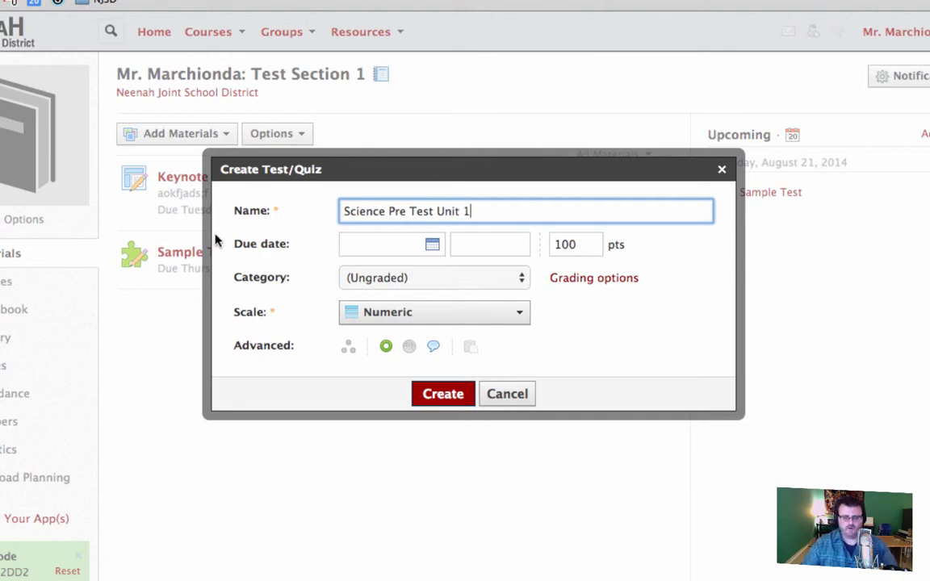
pyautogui.click(430, 245)
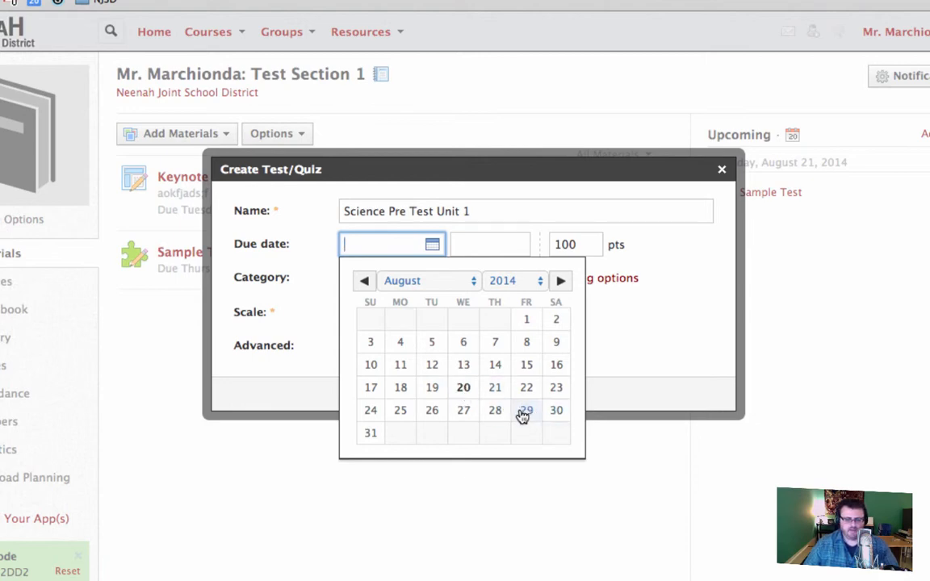
pyautogui.click(495, 410)
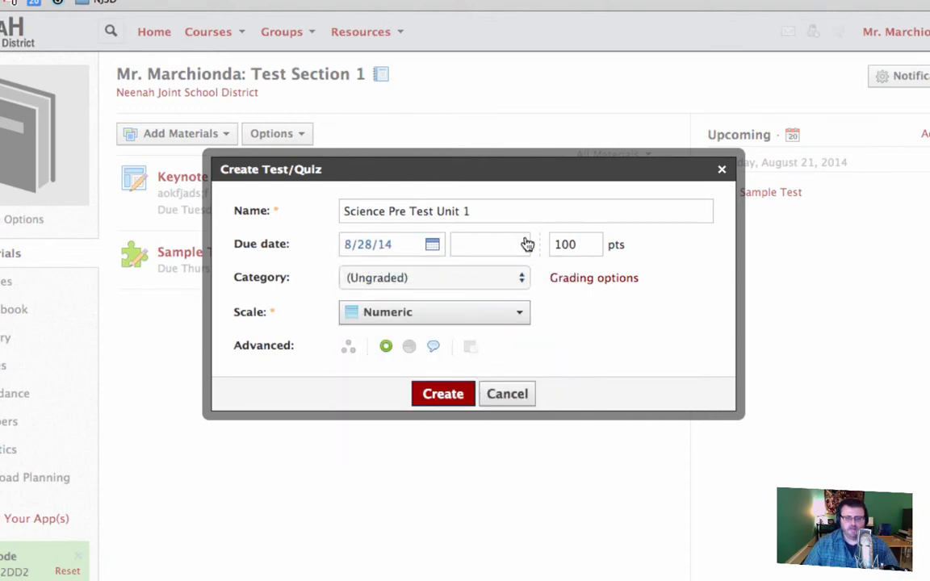
# Create a new "Pre Tests" category for the test and assign it to the 2014-5 Quarter 1 grading period
pyautogui.click(499, 276)
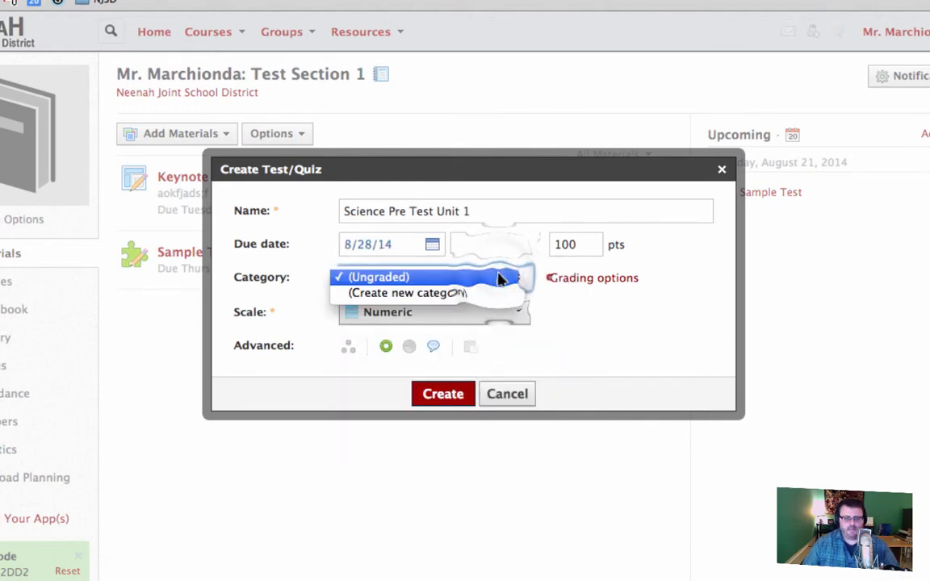
pyautogui.click(411, 294)
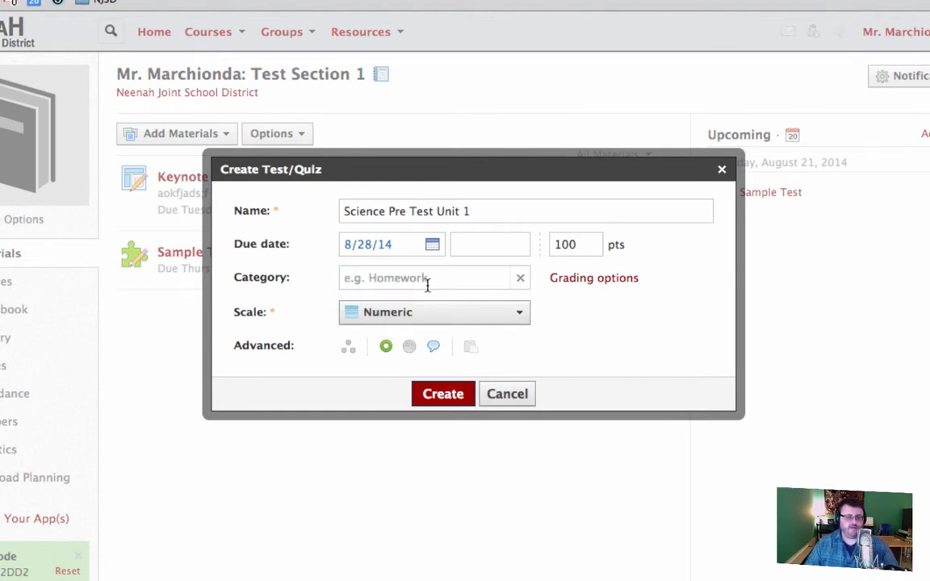
pyautogui.click(438, 280)
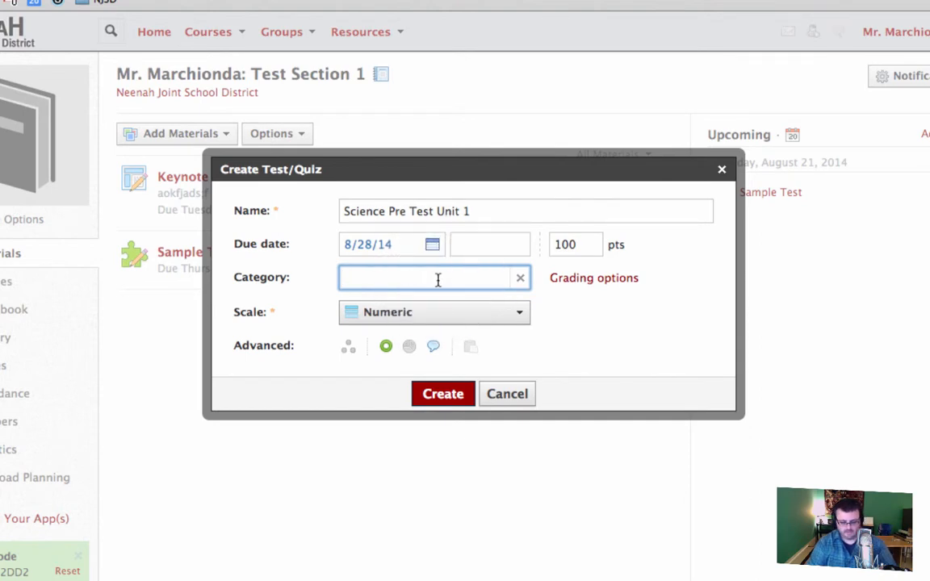
pyautogui.write('Pre Tests')
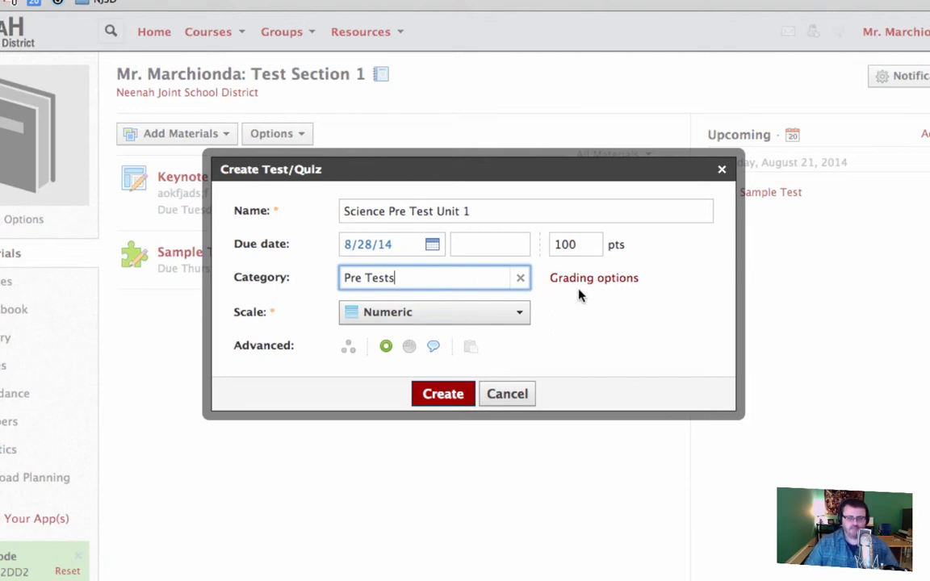
pyautogui.click(606, 279)
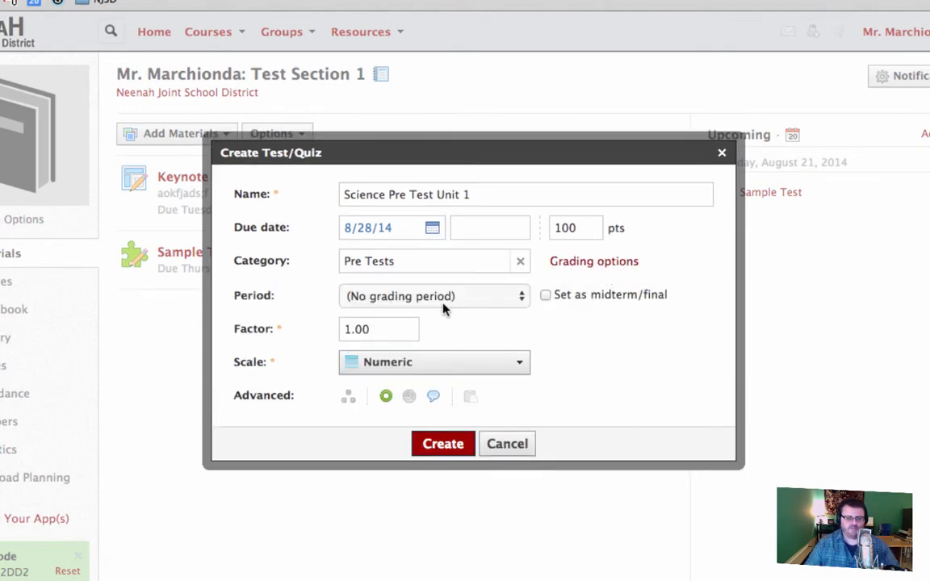
pyautogui.click(491, 303)
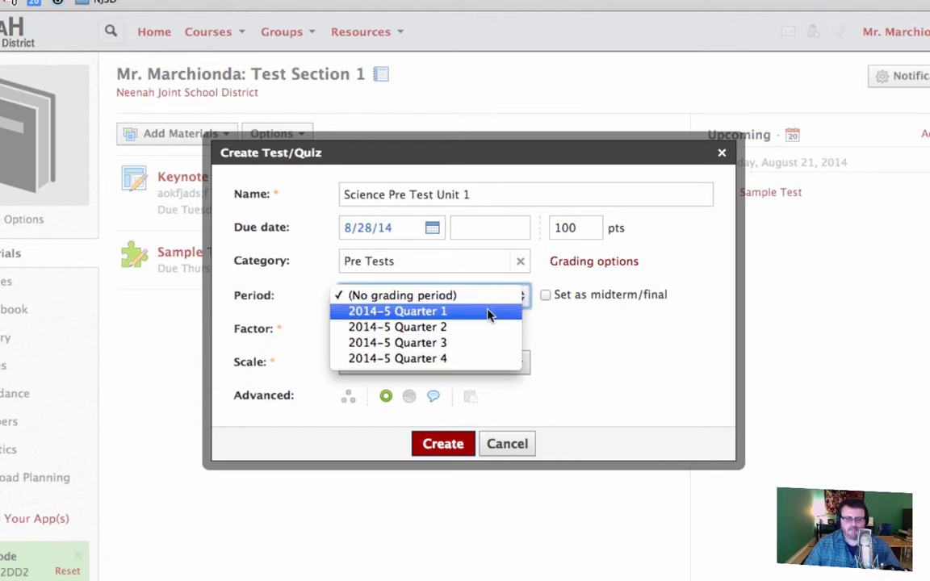
pyautogui.click(489, 312)
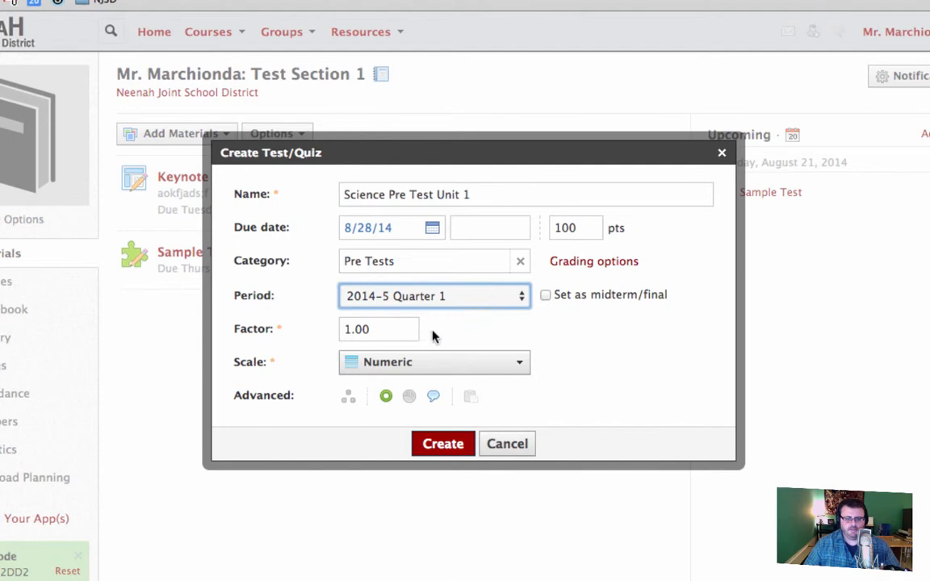
pyautogui.click(401, 365)
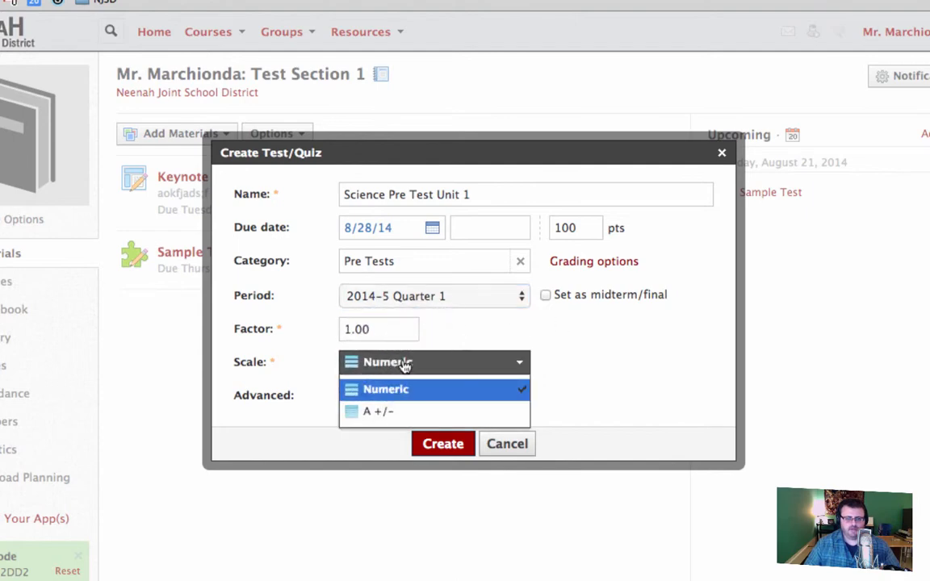
pyautogui.click(405, 364)
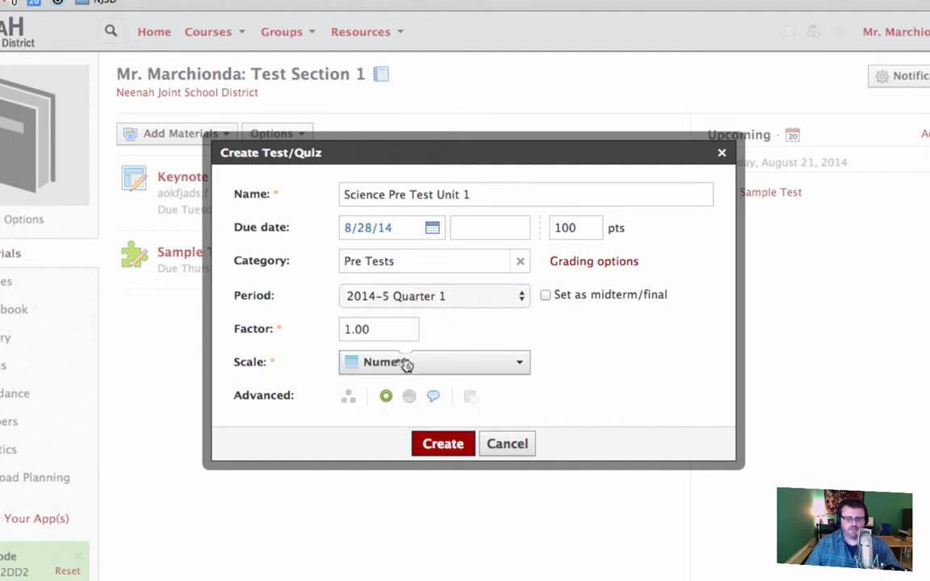
pyautogui.click(386, 397)
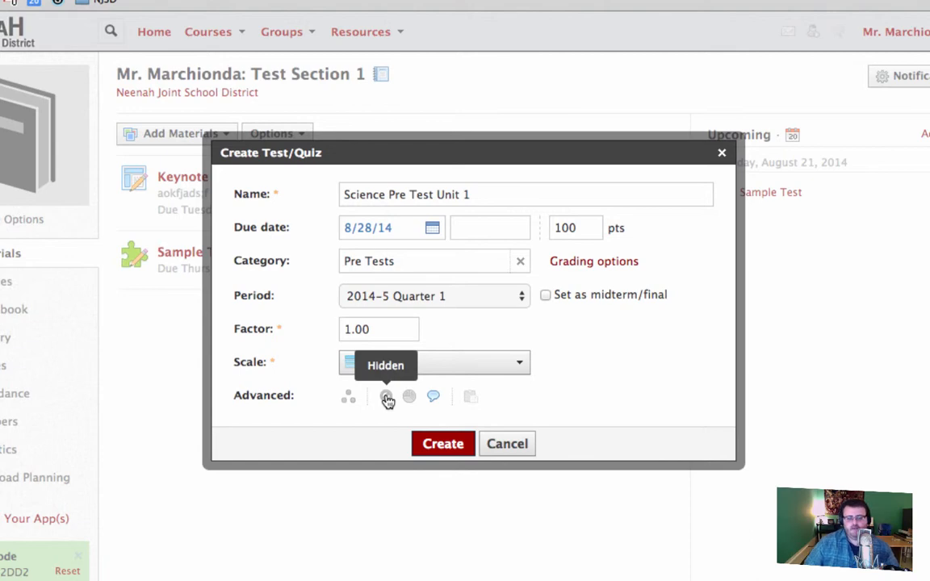
pyautogui.click(387, 399)
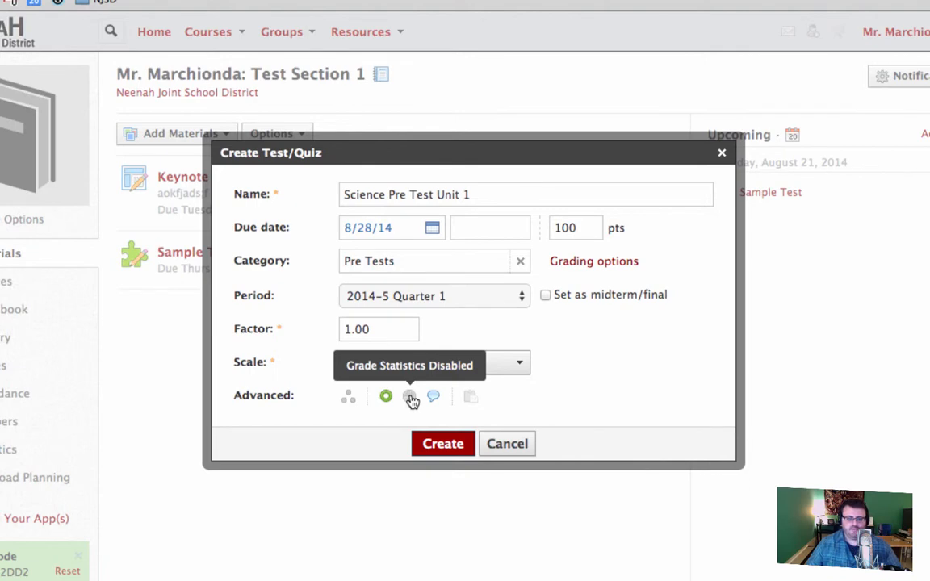
# Enable grade statistics for the test and create it
pyautogui.click(410, 399)
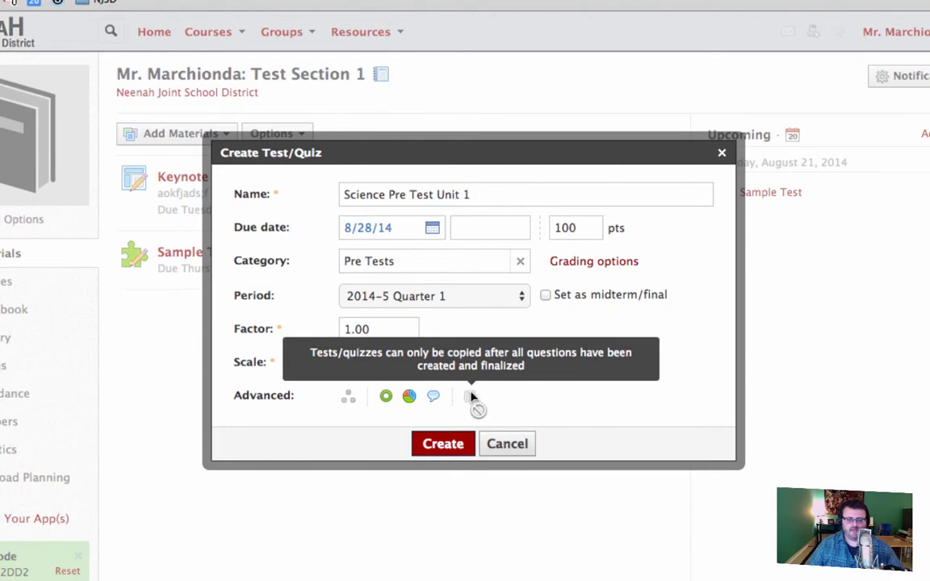
pyautogui.click(441, 453)
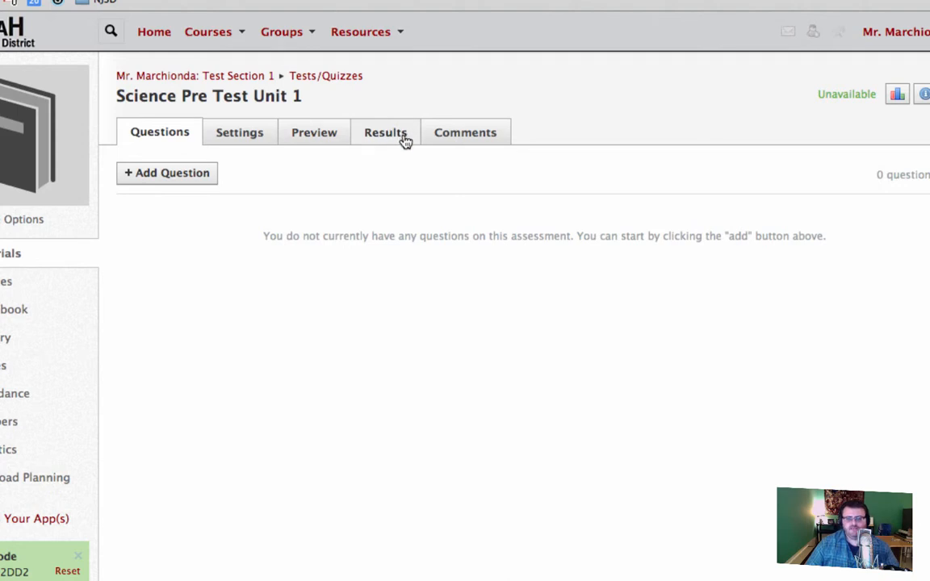
# Check the test's comments, then return to its questions
pyautogui.click(456, 138)
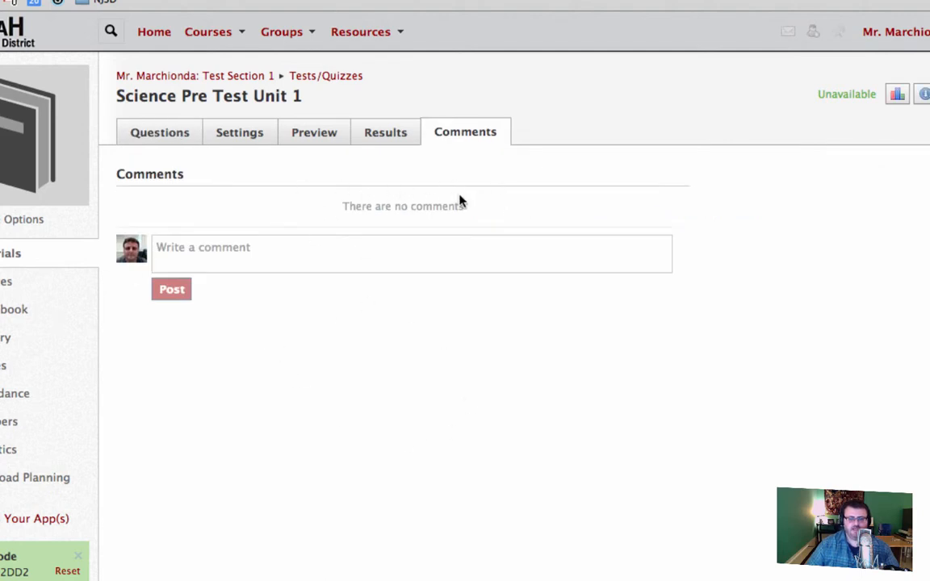
pyautogui.click(161, 134)
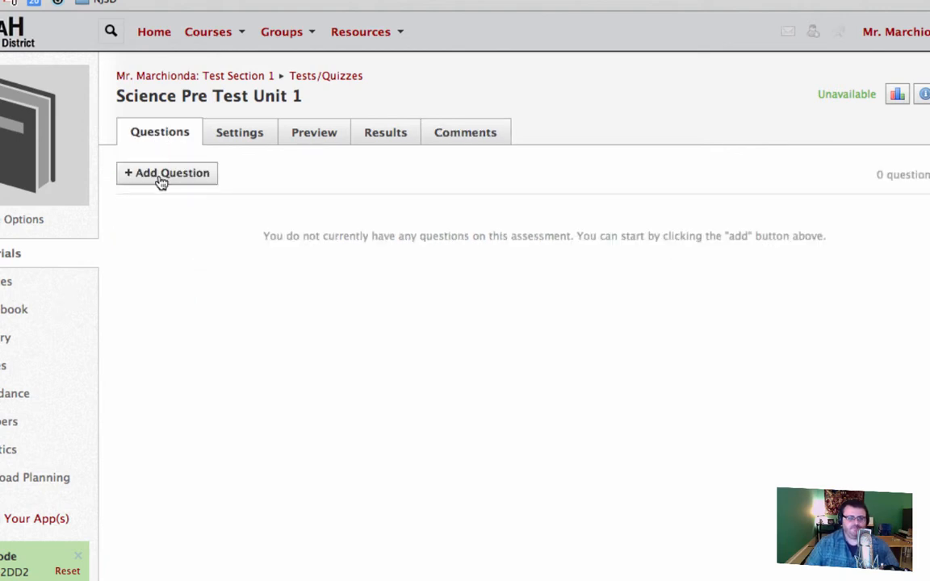
# Start a true/false question with the text "The sky is falling."
pyautogui.click(179, 179)
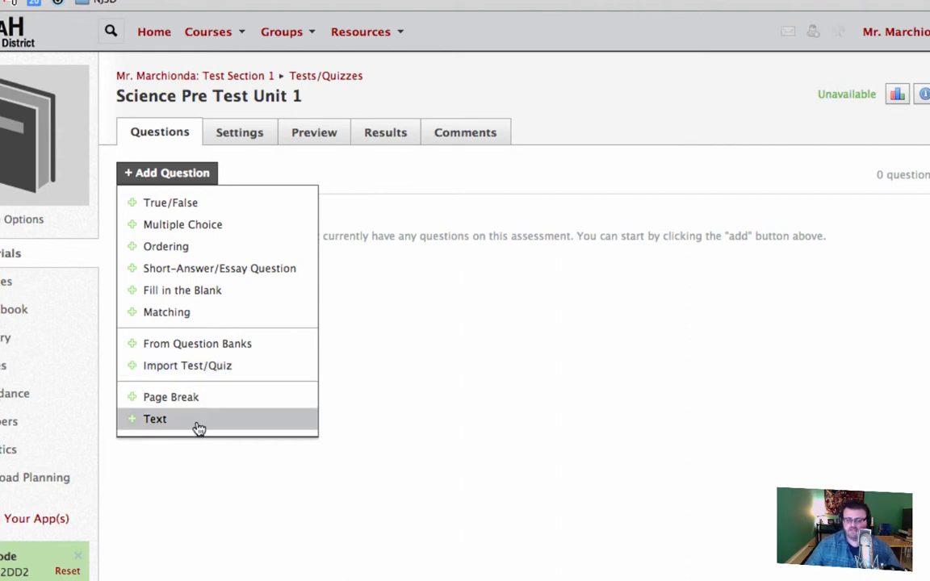
pyautogui.click(195, 203)
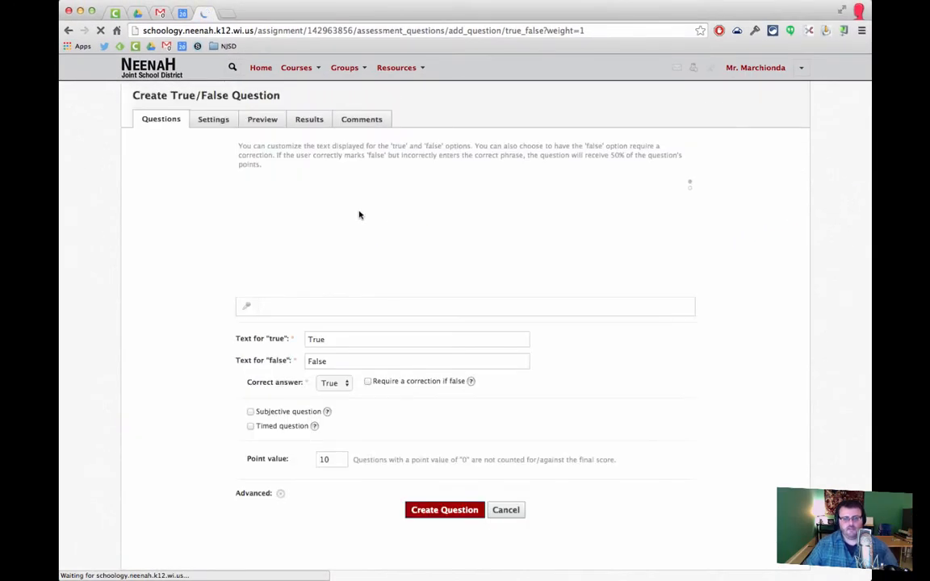
pyautogui.click(360, 212)
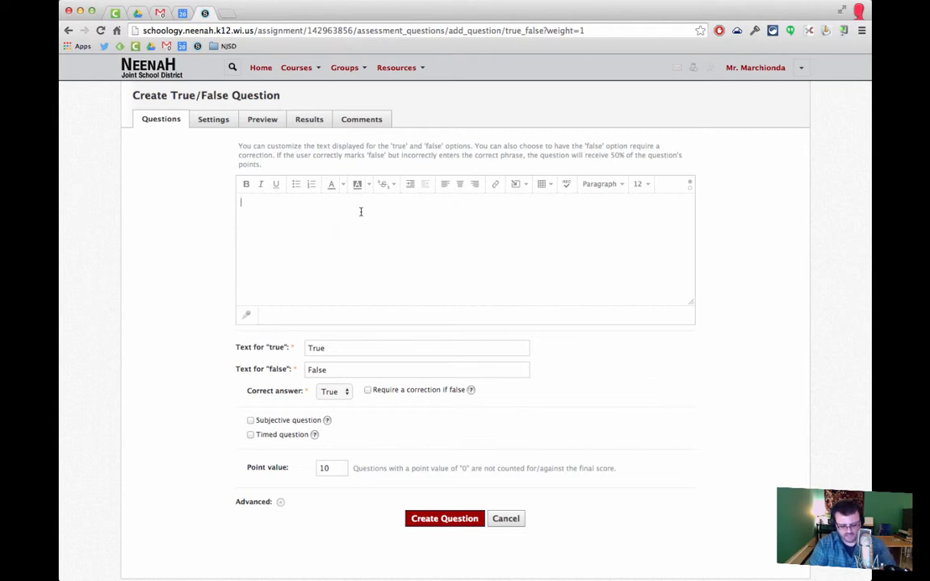
pyautogui.write('The')
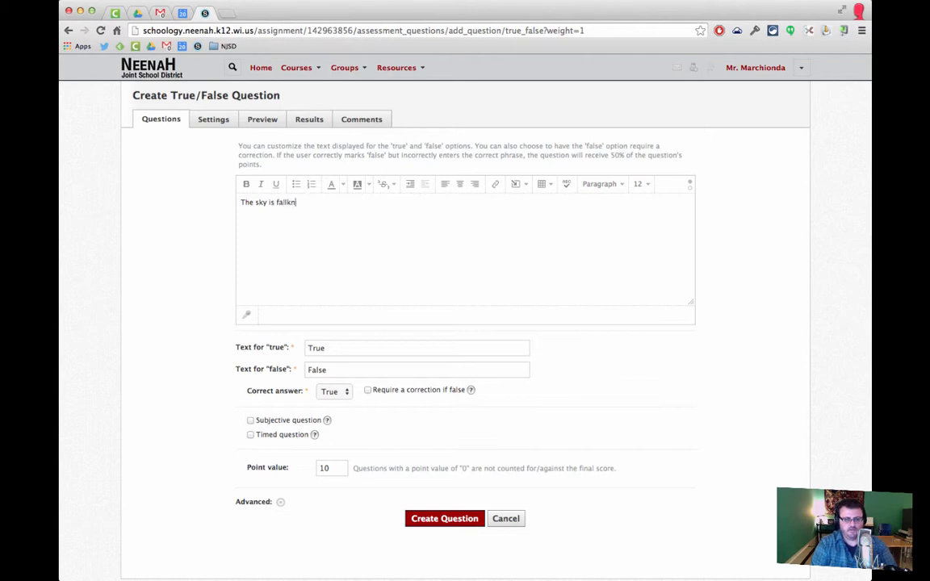
pyautogui.write('sky is falling')
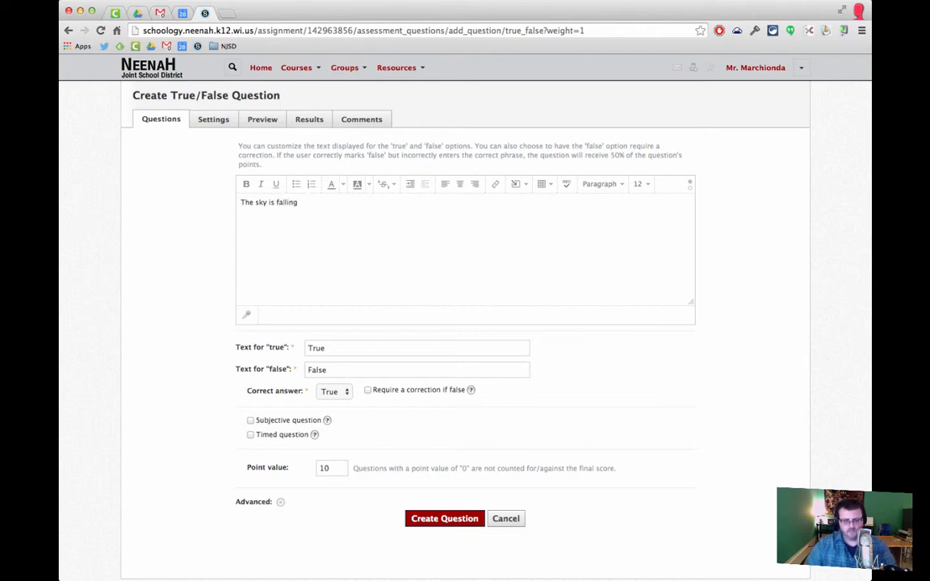
pyautogui.write('.')
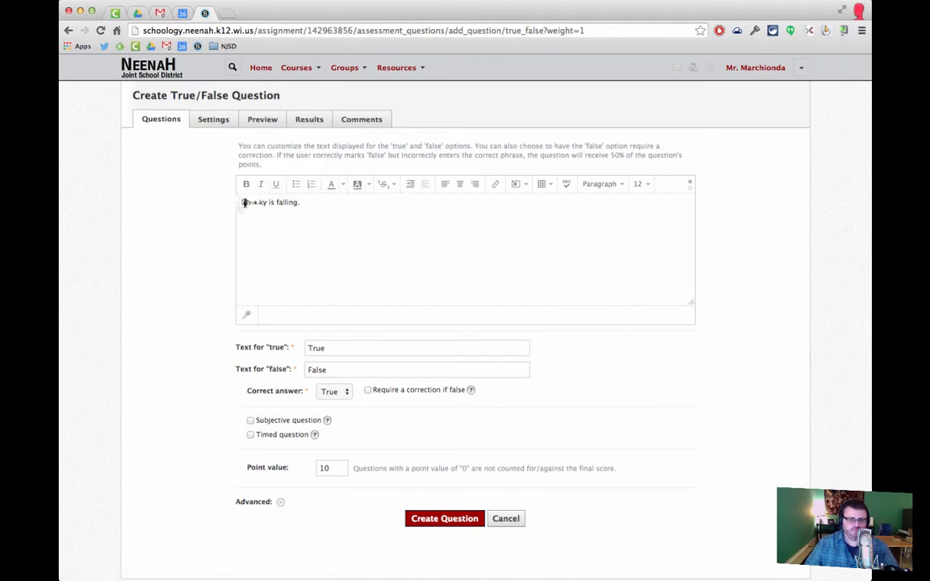
pyautogui.moveTo(245, 203); pyautogui.dragTo(255, 203)
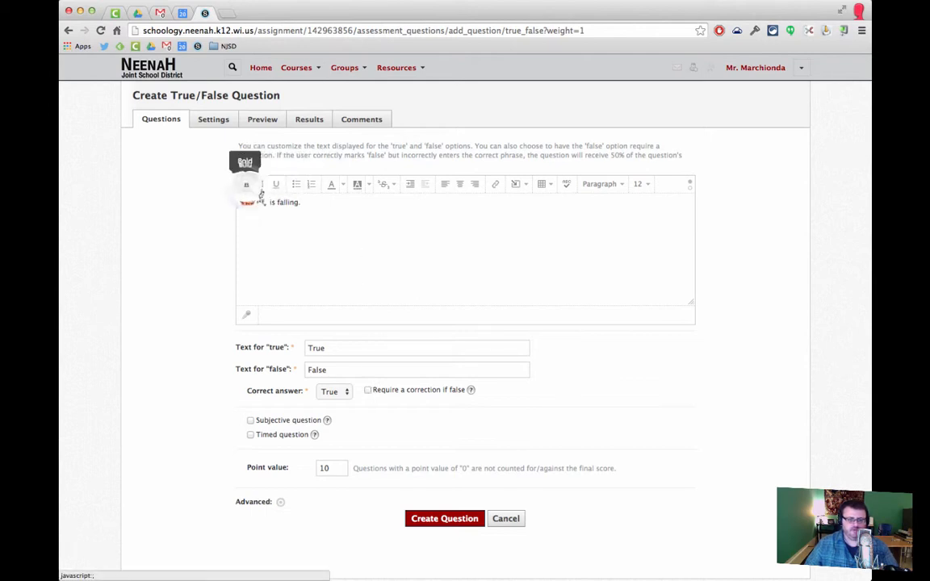
pyautogui.click(515, 185)
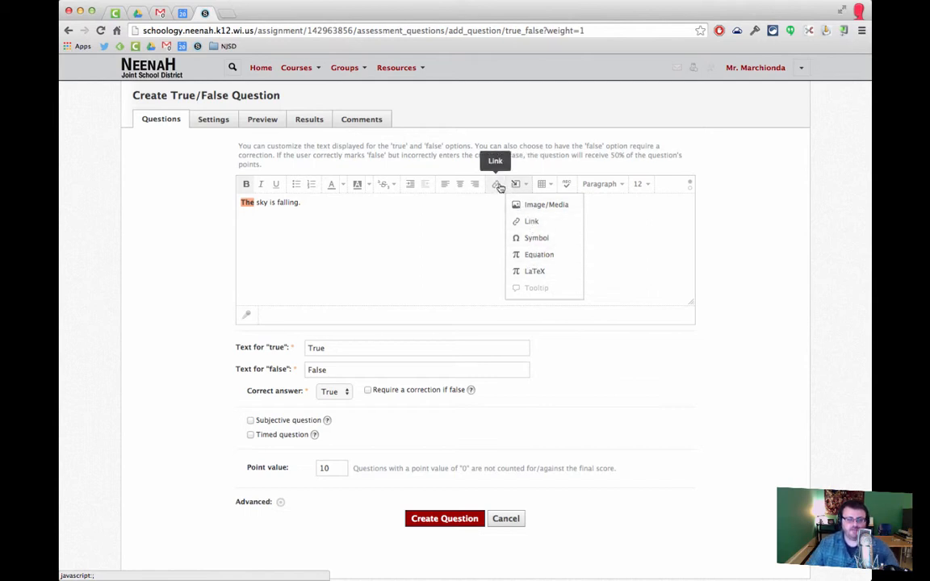
pyautogui.click(287, 205)
pyautogui.doubleClick(287, 204)
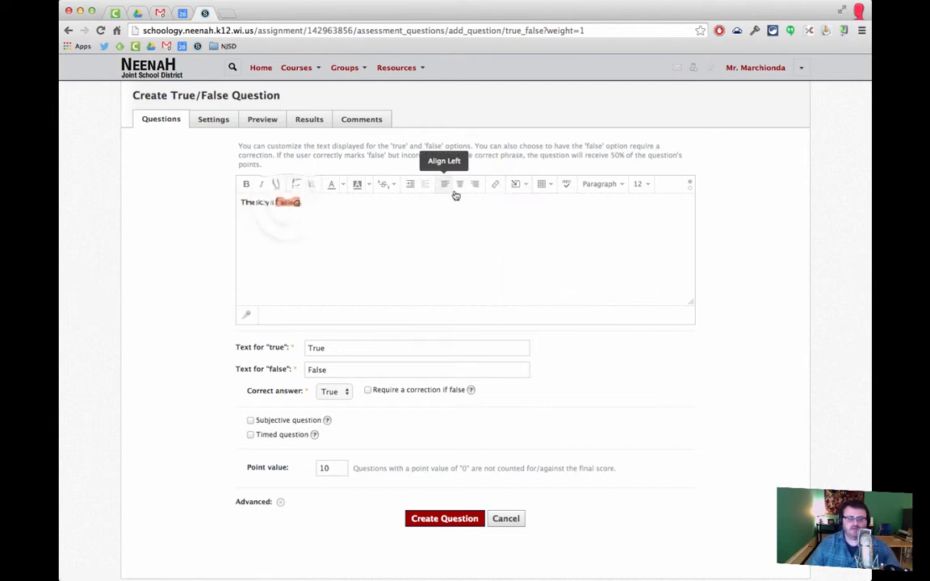
pyautogui.click(495, 184)
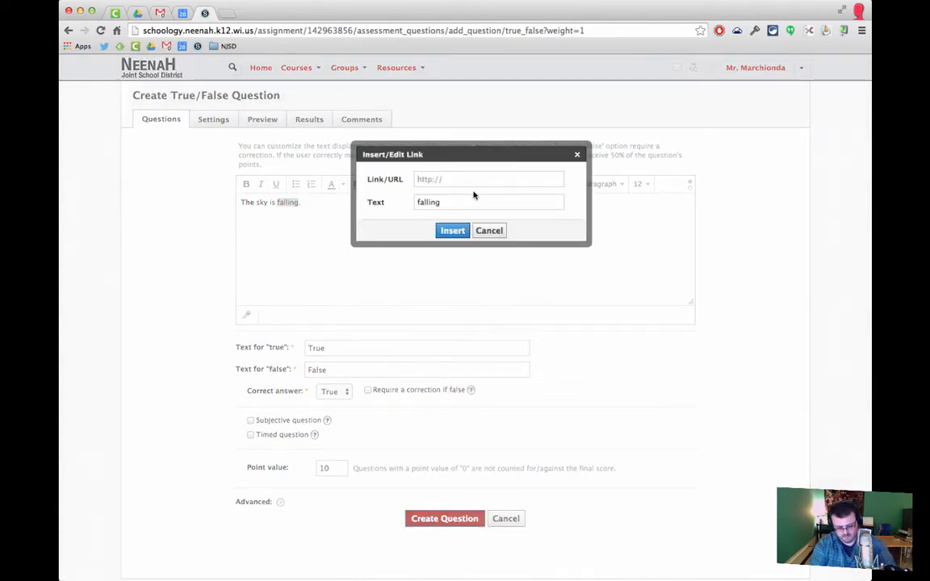
pyautogui.write('http://go')
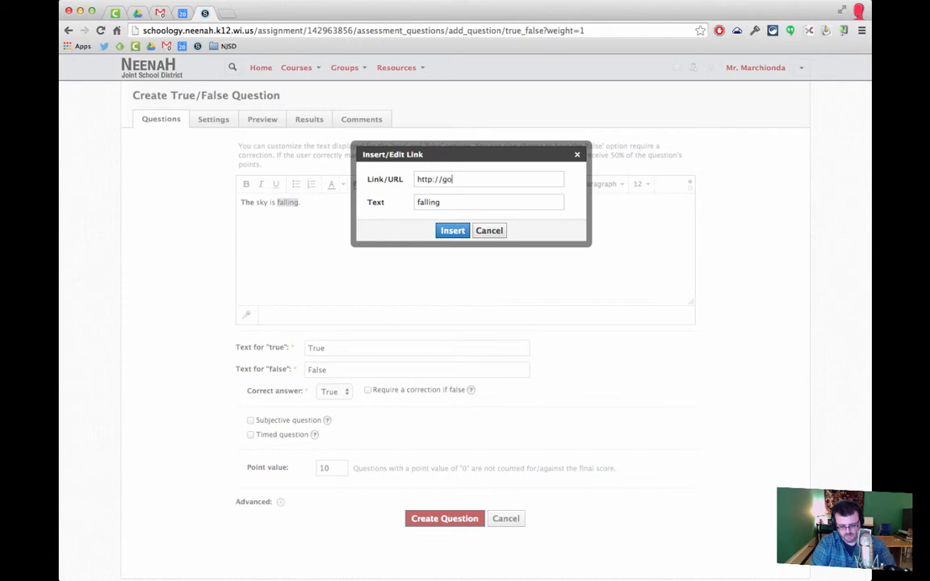
pyautogui.write('ogle.com')
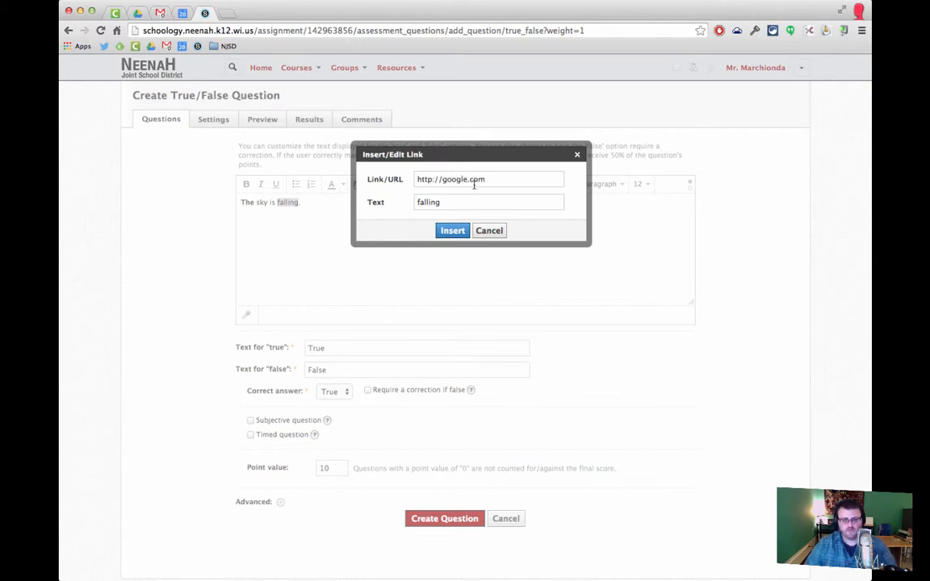
pyautogui.click(452, 230)
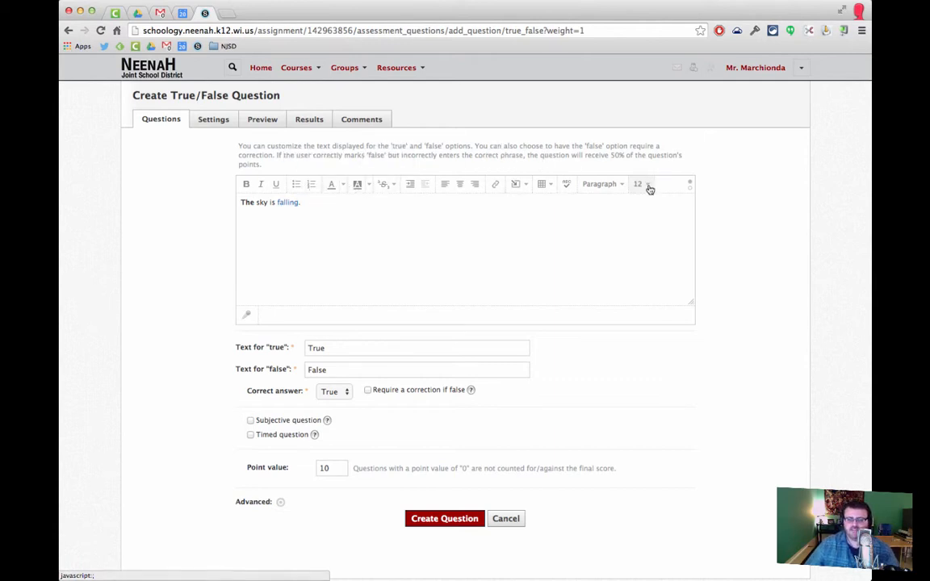
# Check the question text's HTML source, return to the visual editor, and set the correct answer to False
pyautogui.click(690, 185)
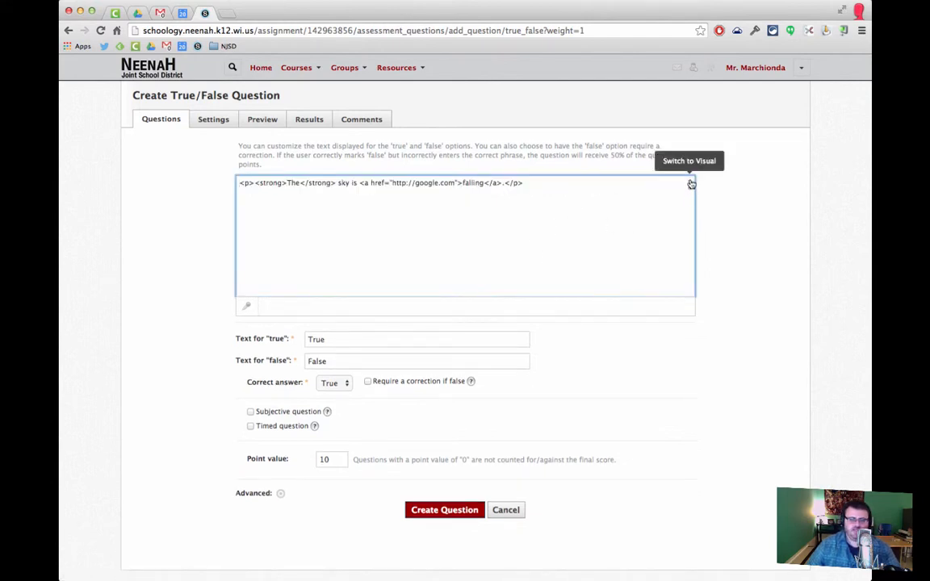
pyautogui.click(691, 187)
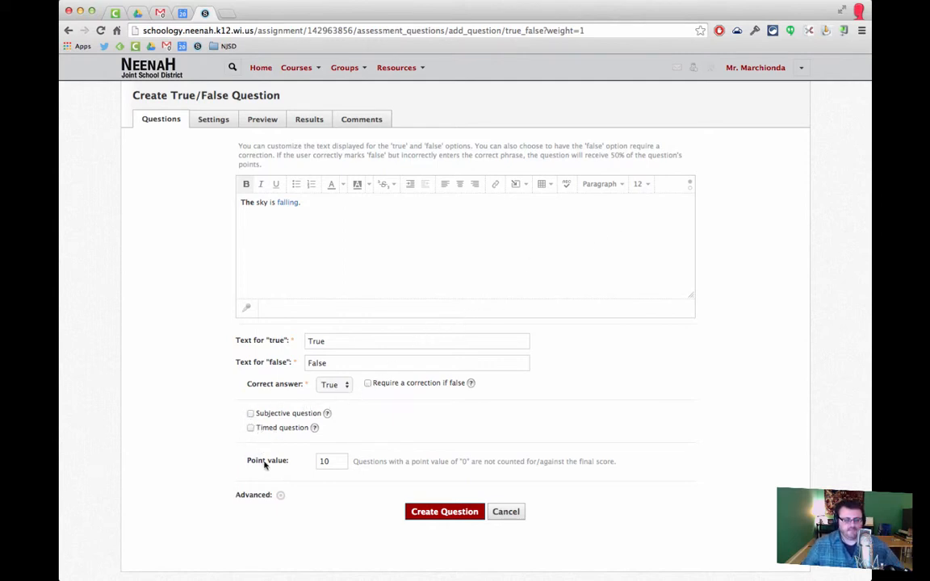
pyautogui.doubleClick(337, 461)
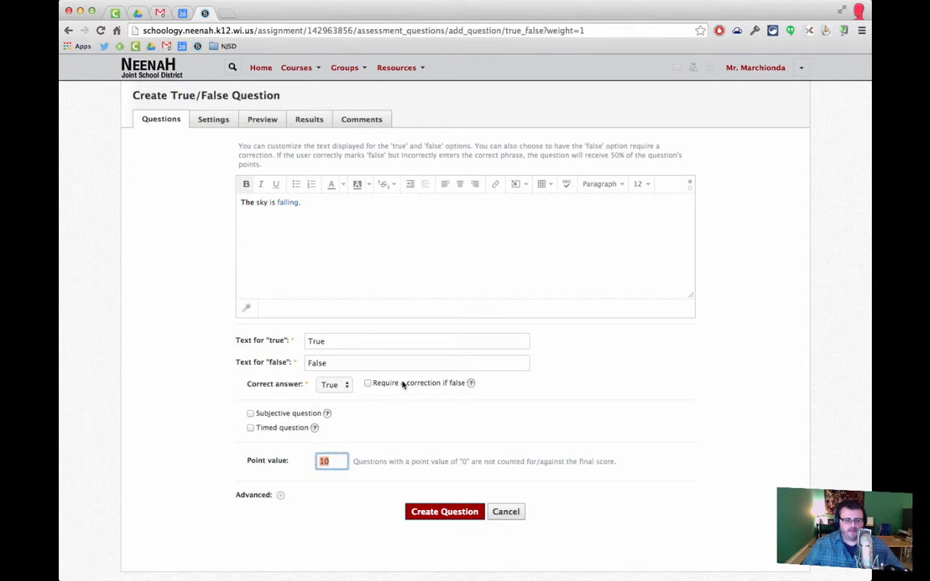
pyautogui.click(337, 385)
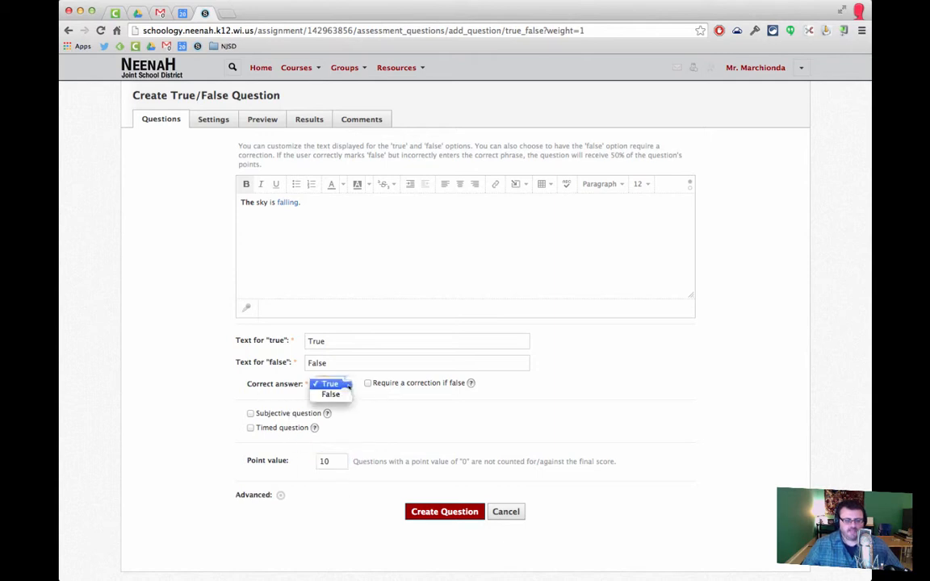
pyautogui.click(349, 394)
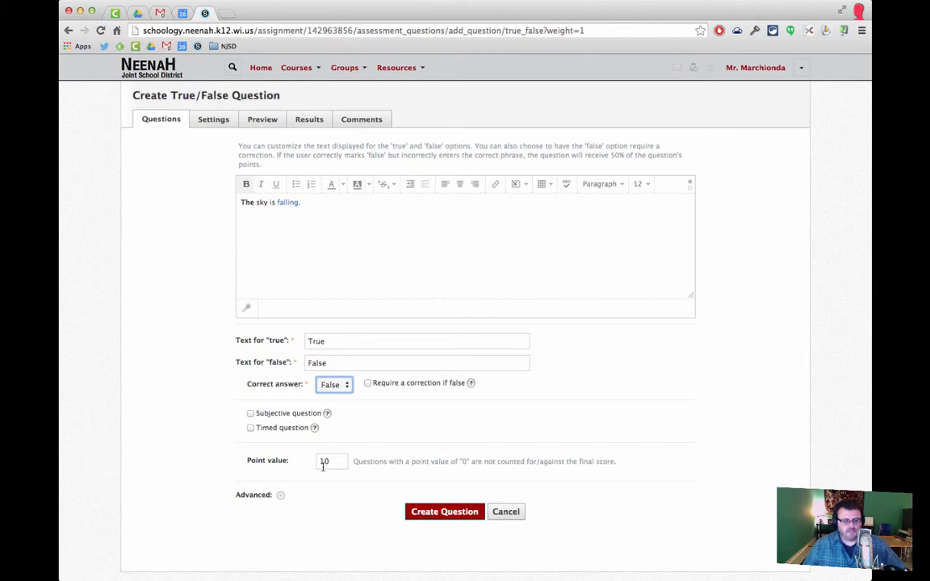
pyautogui.click(368, 384)
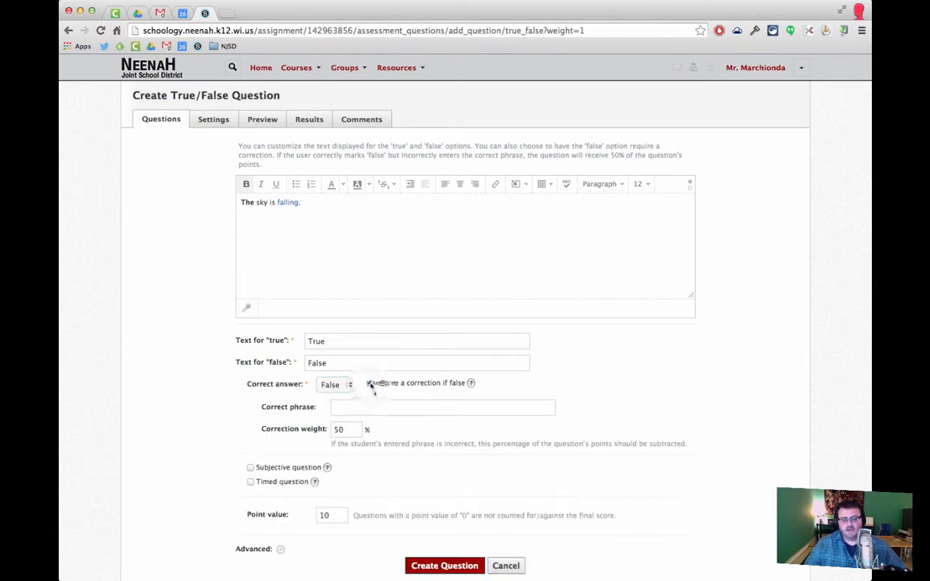
pyautogui.click(359, 406)
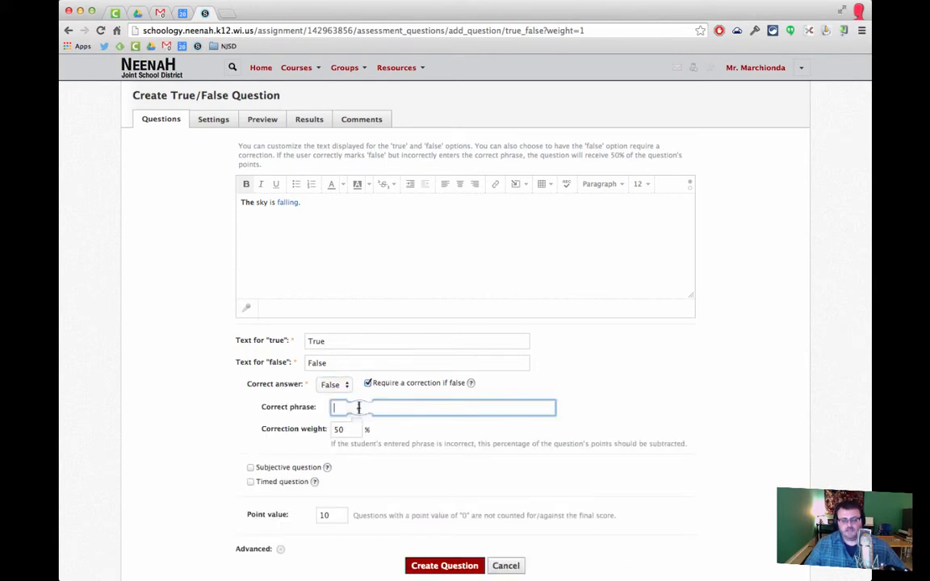
pyautogui.moveTo(350, 430); pyautogui.dragTo(320, 434)
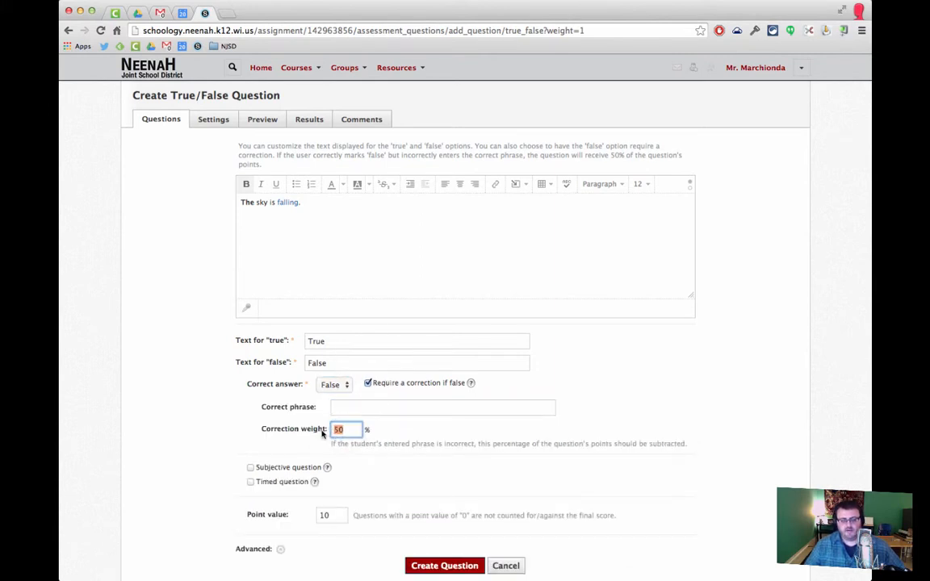
pyautogui.click(368, 384)
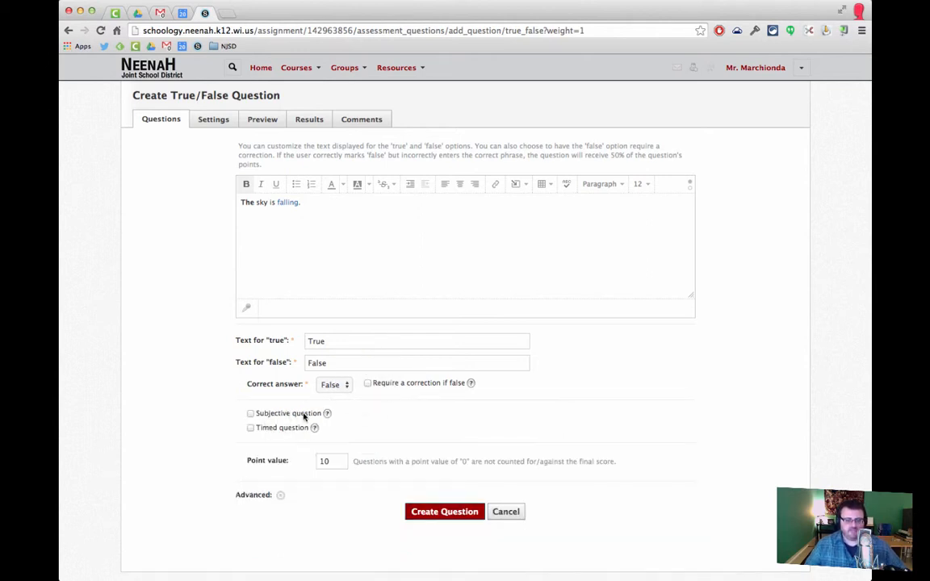
pyautogui.click(304, 415)
pyautogui.click(304, 415)
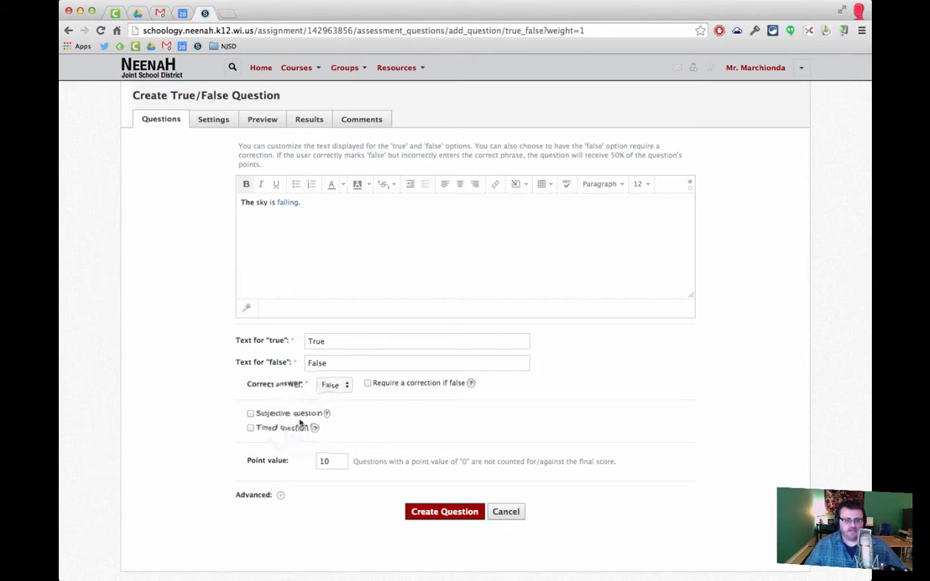
pyautogui.click(263, 428)
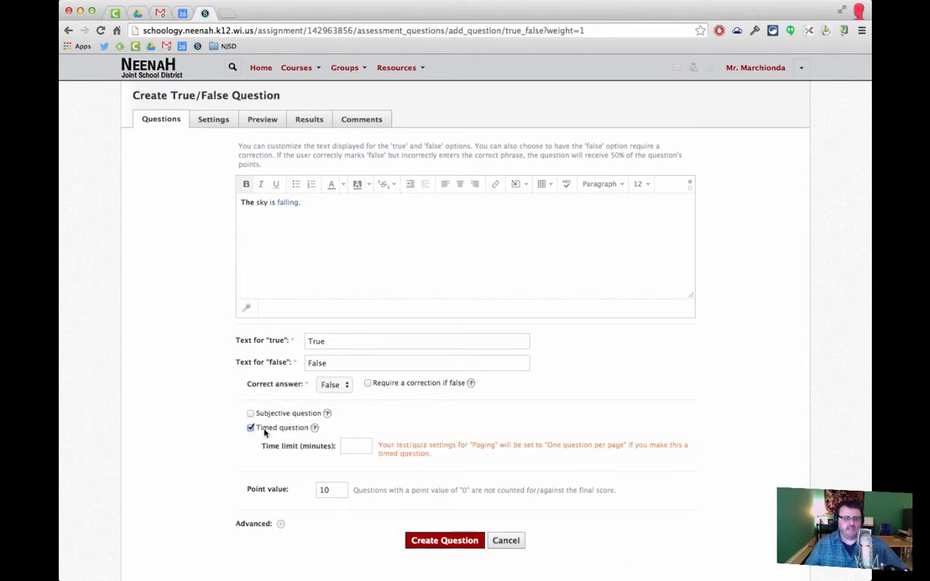
pyautogui.click(357, 446)
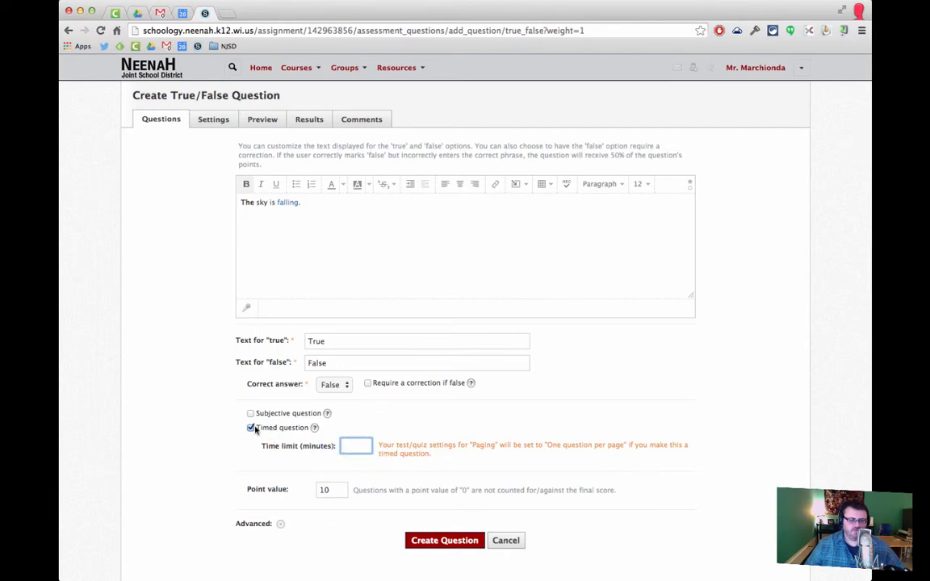
pyautogui.click(251, 428)
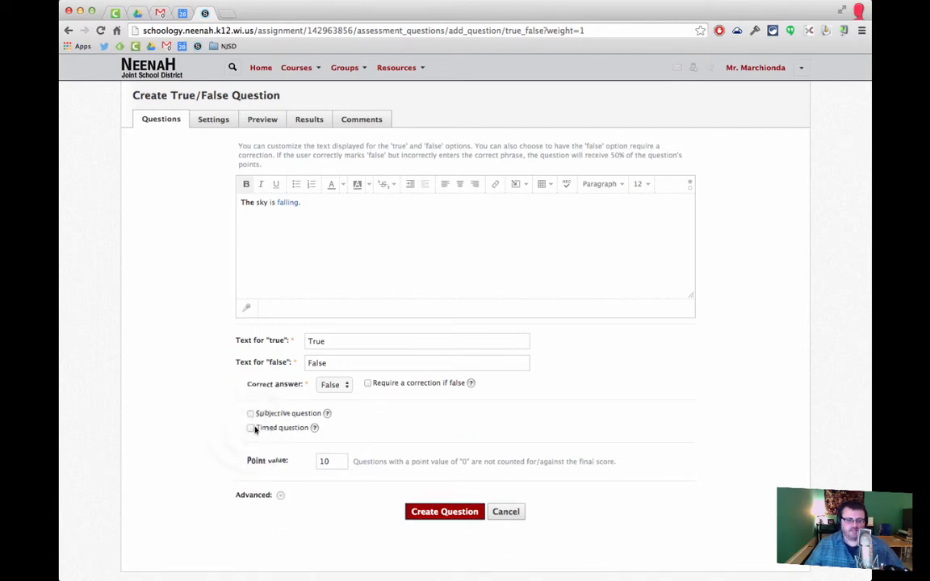
# Create the true/false question, then start a fill-in-the-blank question reading "The sky is _." with the answer "falling"
pyautogui.click(433, 513)
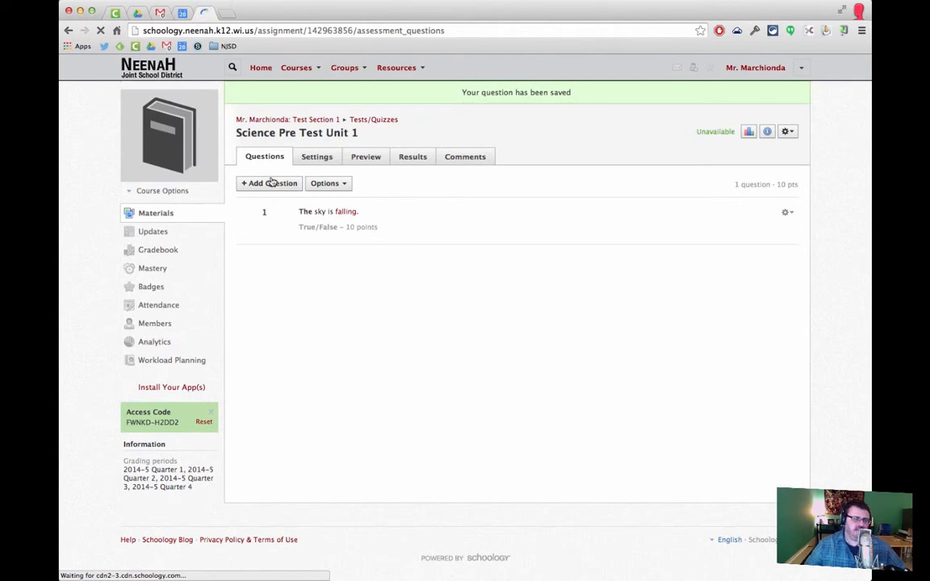
pyautogui.click(270, 184)
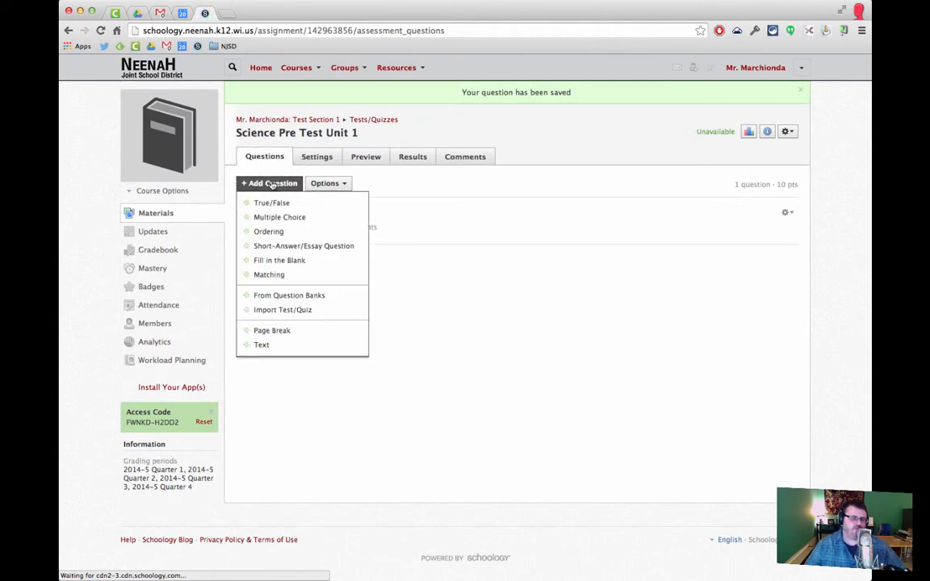
pyautogui.click(279, 260)
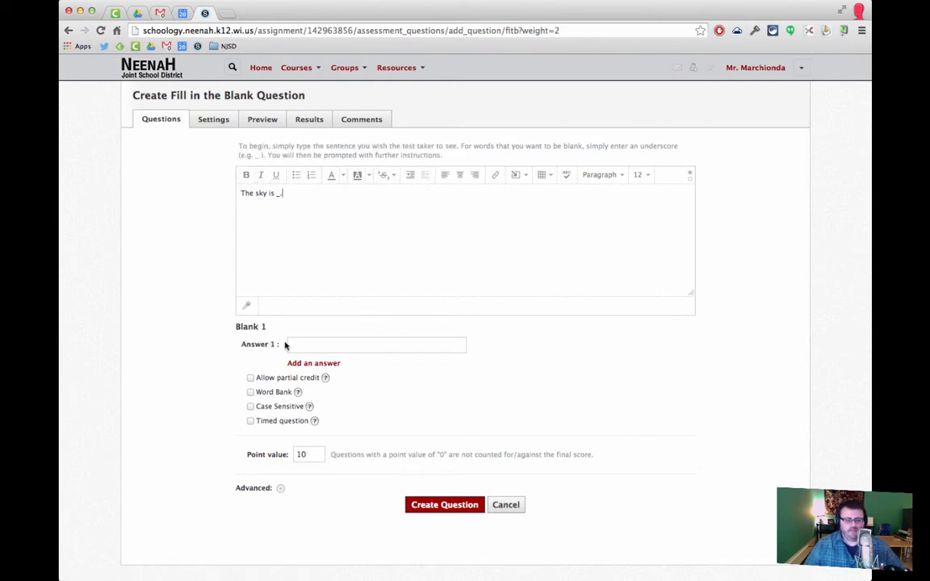
pyautogui.click(304, 345)
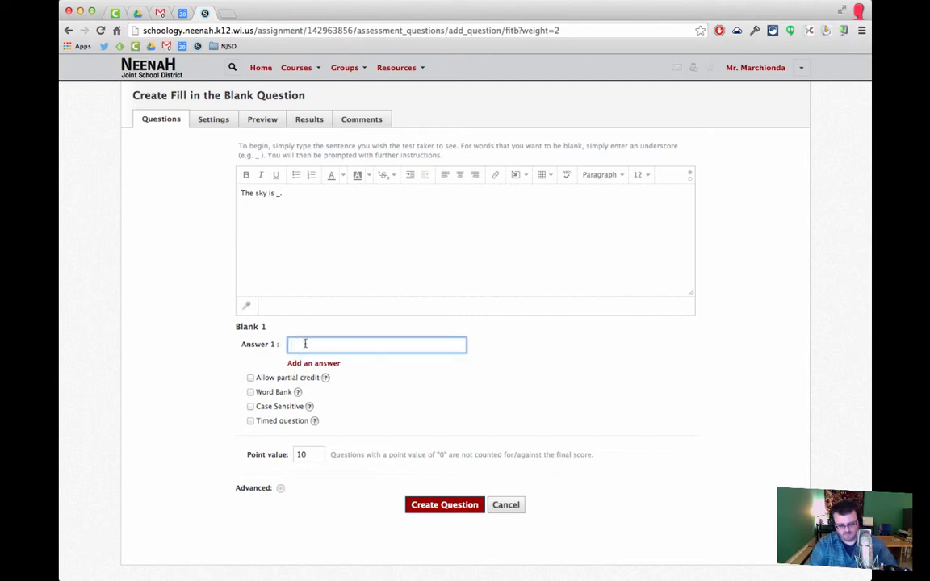
pyautogui.write('fa')
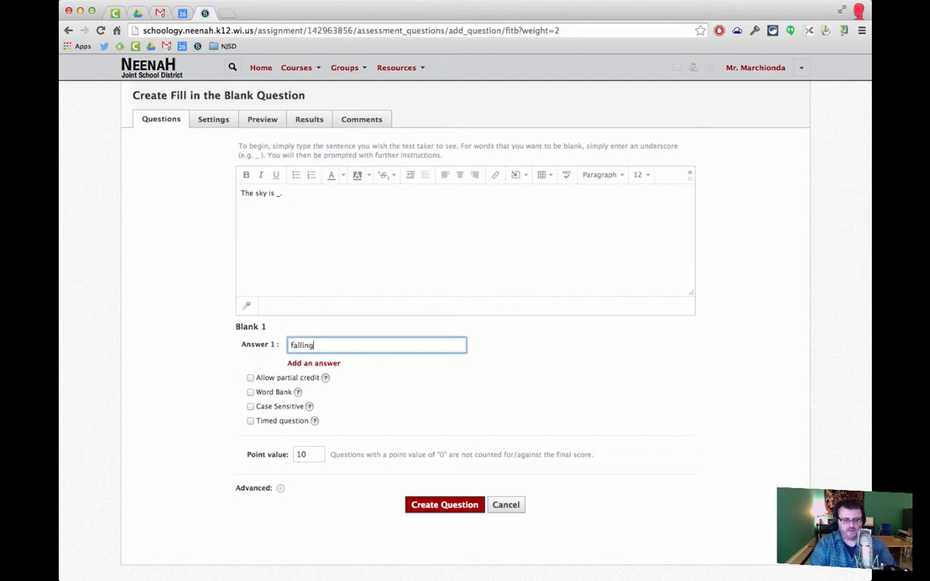
pyautogui.write('lling')
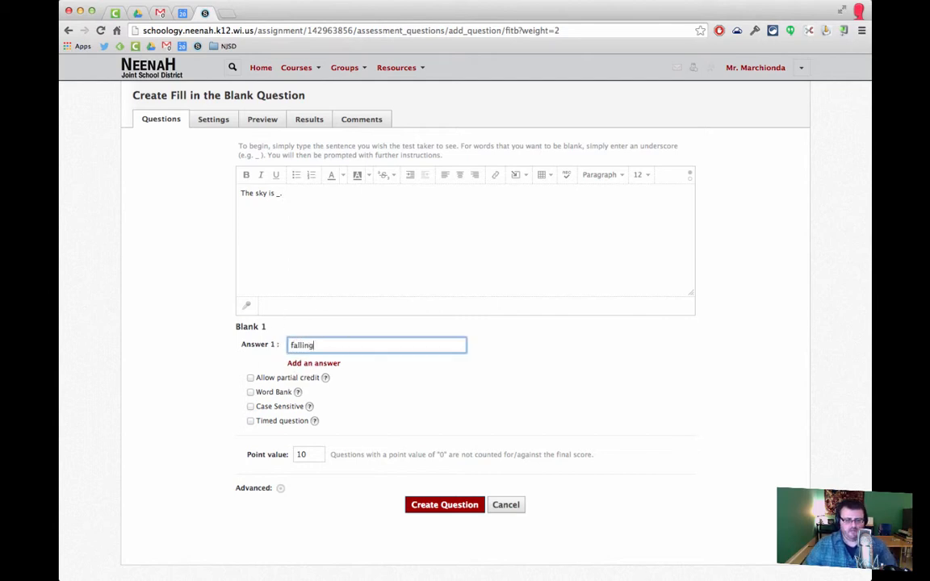
# Allow partial credit, add a word bank with the filler words screaming, drawing and flying, and create the fill-in-the-blank question
pyautogui.click(264, 379)
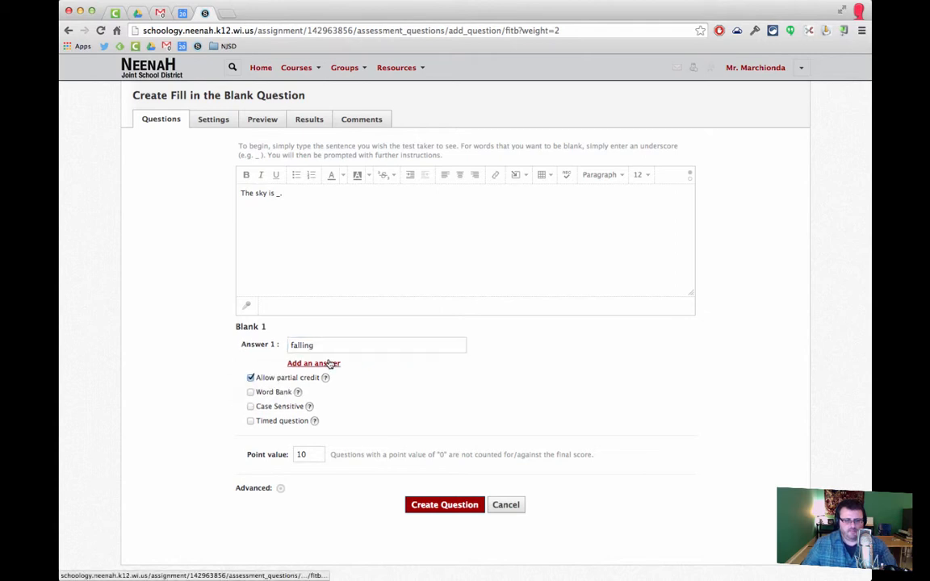
pyautogui.click(264, 391)
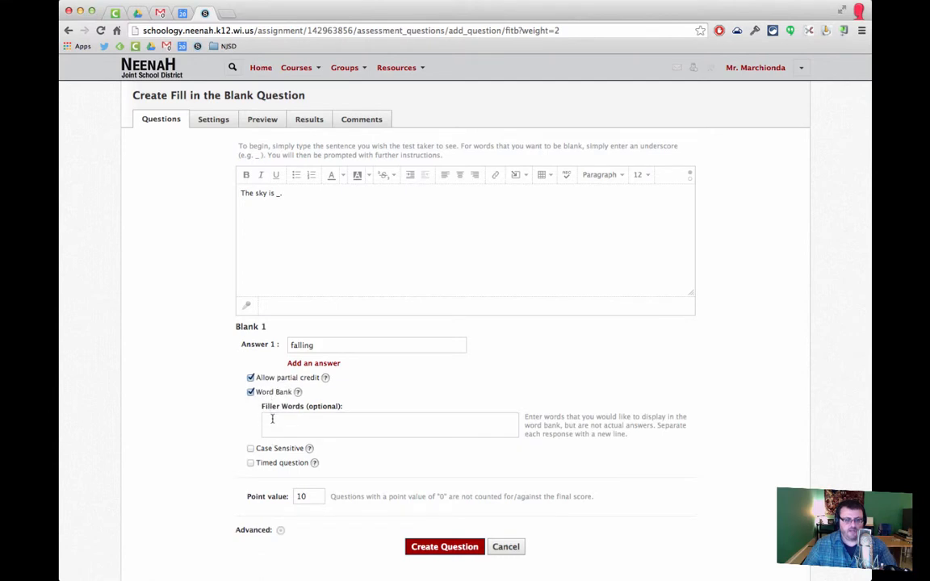
pyautogui.click(272, 418)
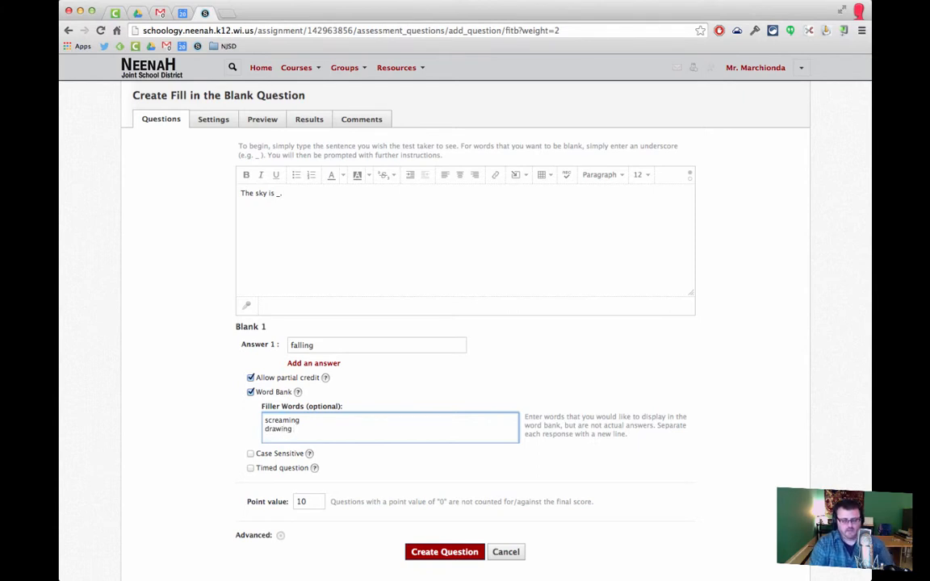
pyautogui.press('Return')
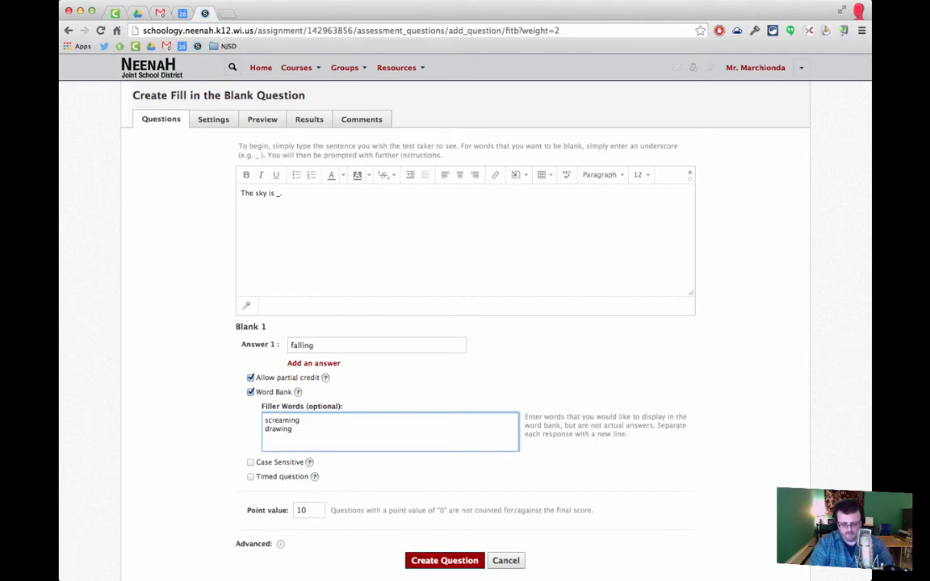
pyautogui.write('flying')
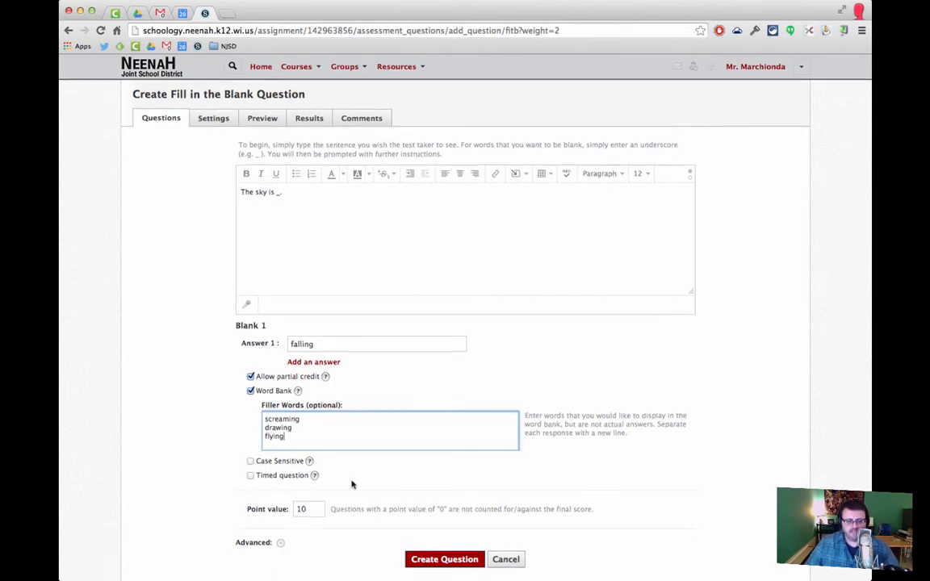
pyautogui.scroll(-2, 363, 483)
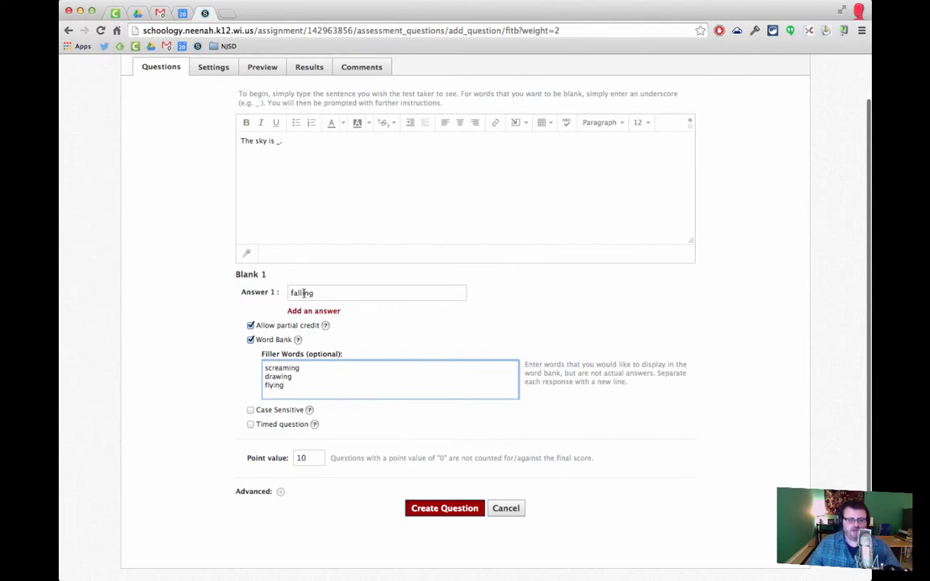
pyautogui.click(447, 509)
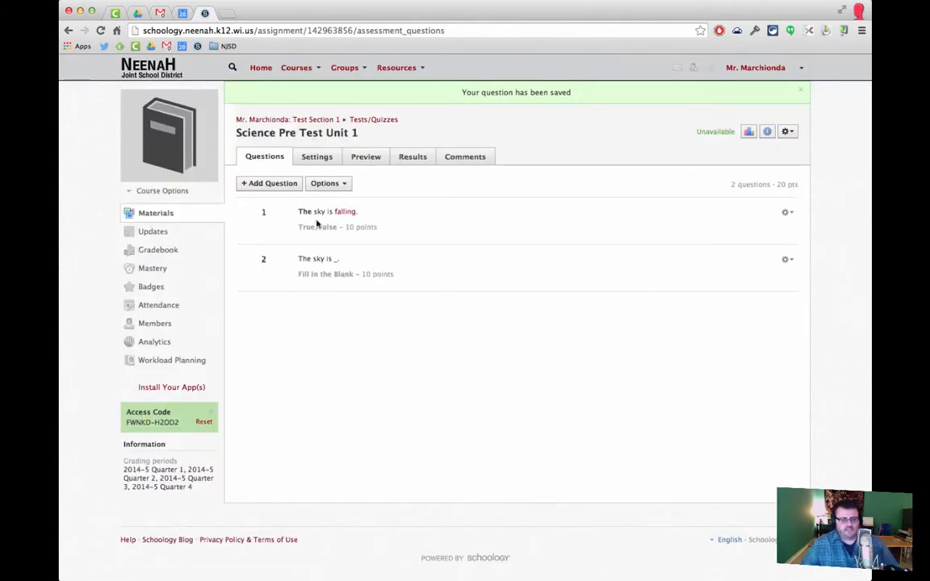
# Preview the test by beginning it as a test taker would
pyautogui.click(361, 158)
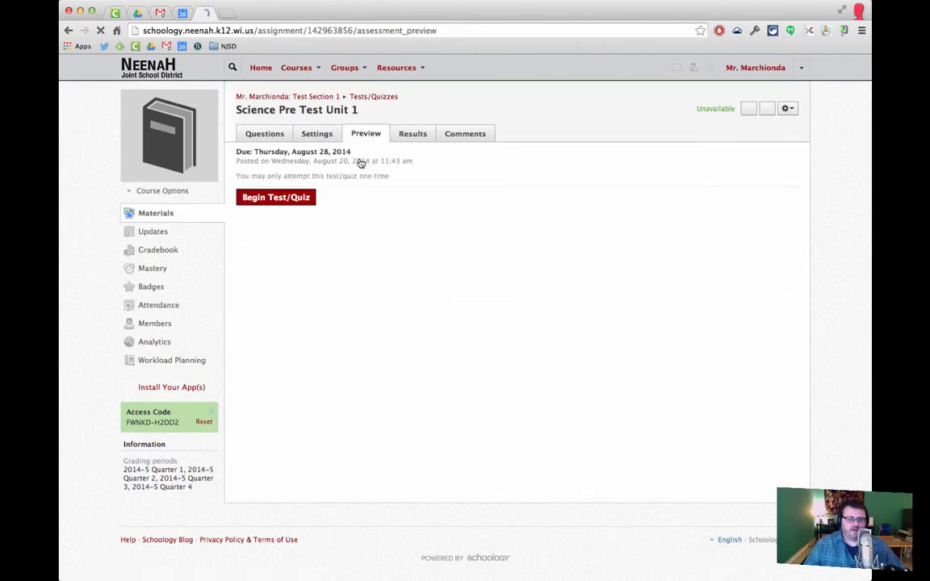
pyautogui.click(295, 200)
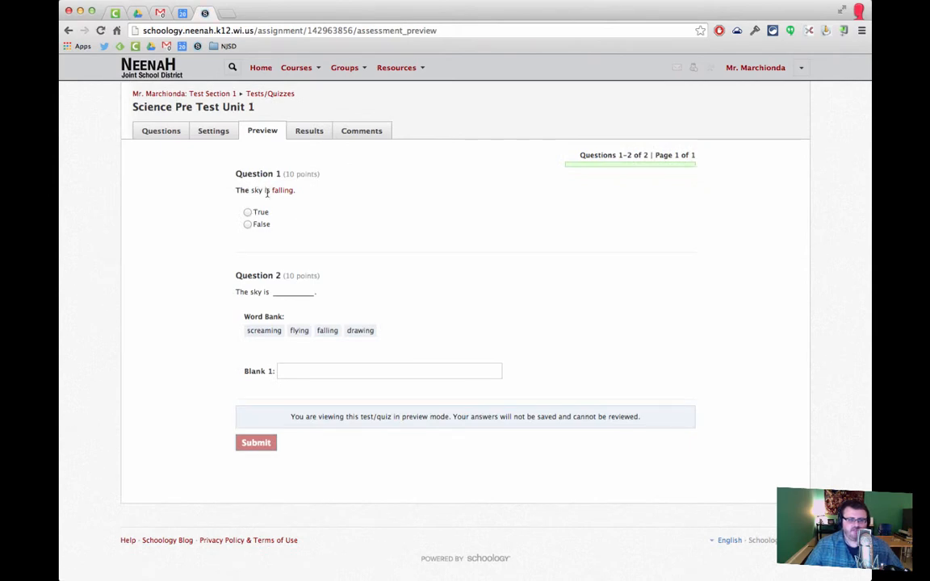
# In the test preview, answer True to Question 1 and fill Question 2's blank with "screaming"
pyautogui.click(247, 211)
pyautogui.moveTo(259, 331)
pyautogui.mouseDown()
pyautogui.moveTo(267, 294)
pyautogui.moveTo(284, 301)
pyautogui.moveTo(264, 329)
pyautogui.mouseUp()
pyautogui.click(264, 329)
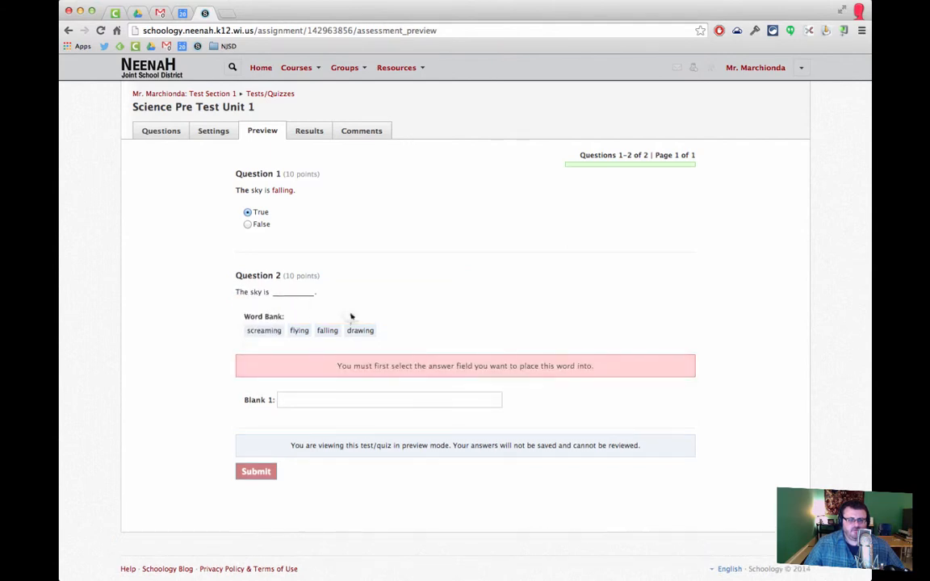
pyautogui.click(345, 399)
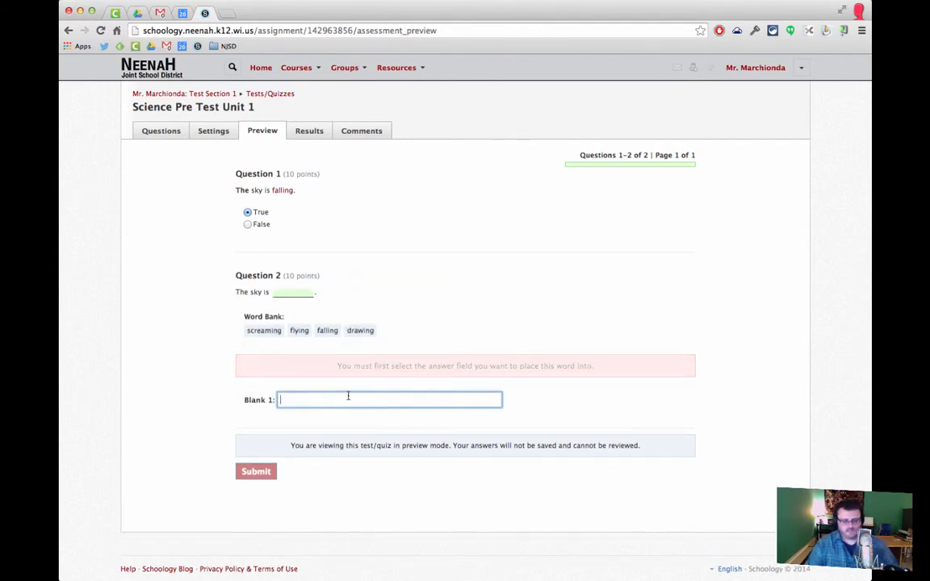
pyautogui.write('screamng')
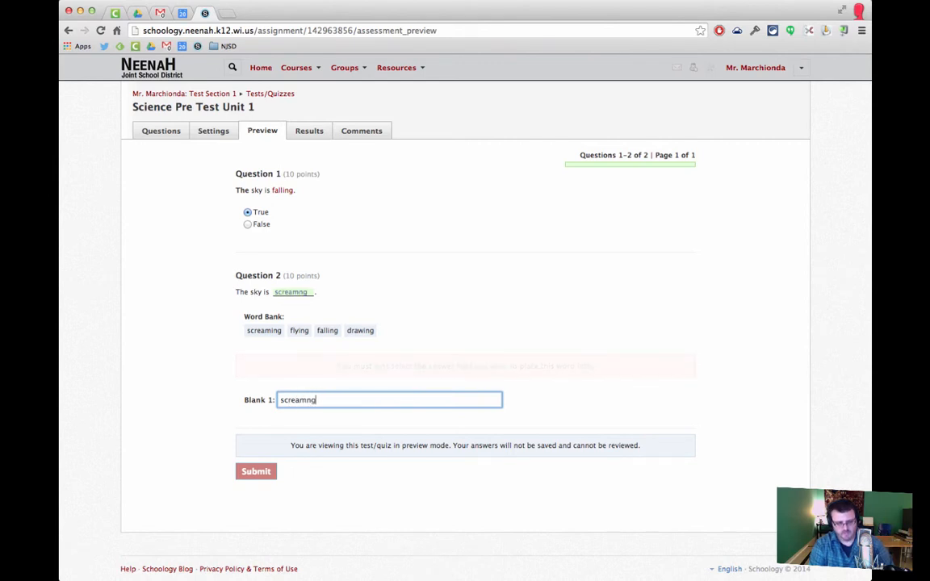
pyautogui.click(305, 400)
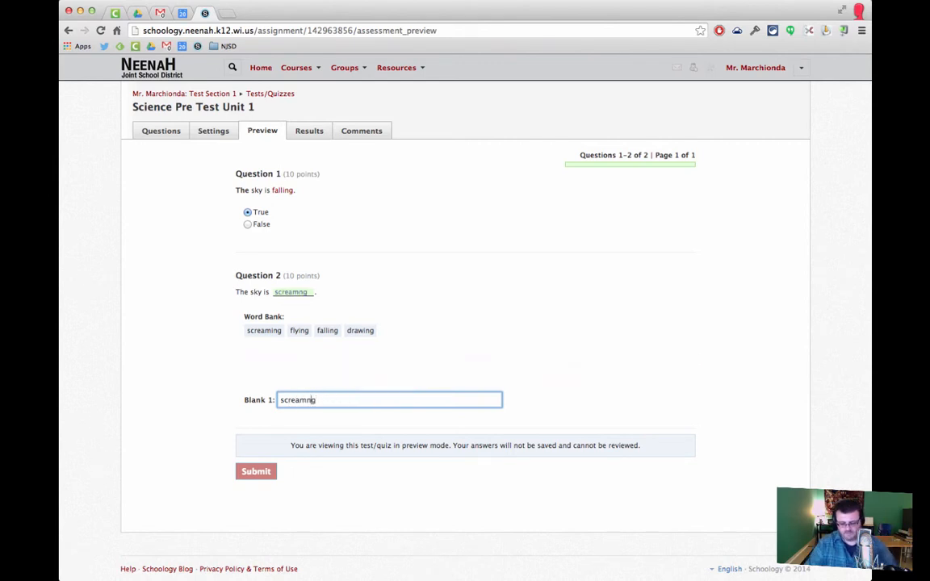
pyautogui.write('i')
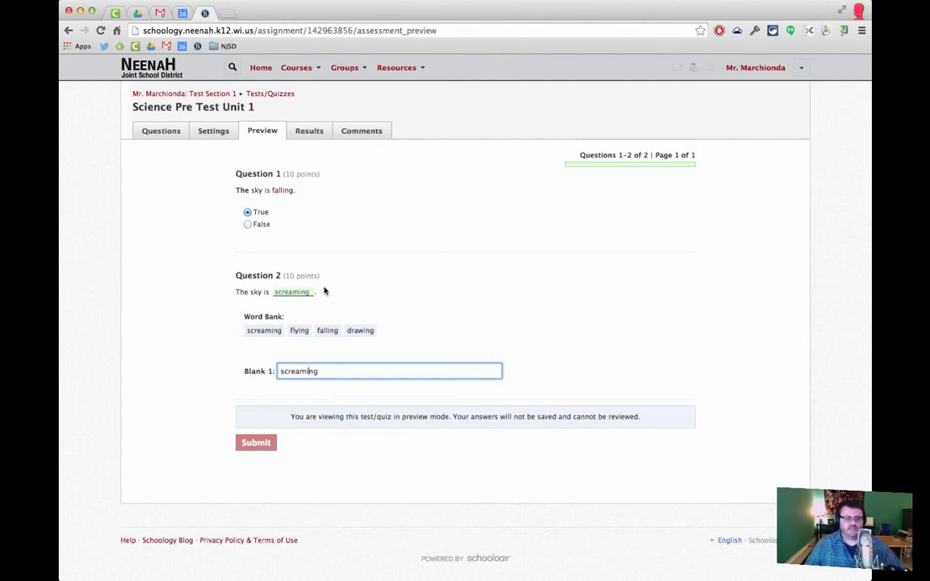
# View the test's results by student, including the Final Score column
pyautogui.click(306, 130)
pyautogui.click(583, 170)
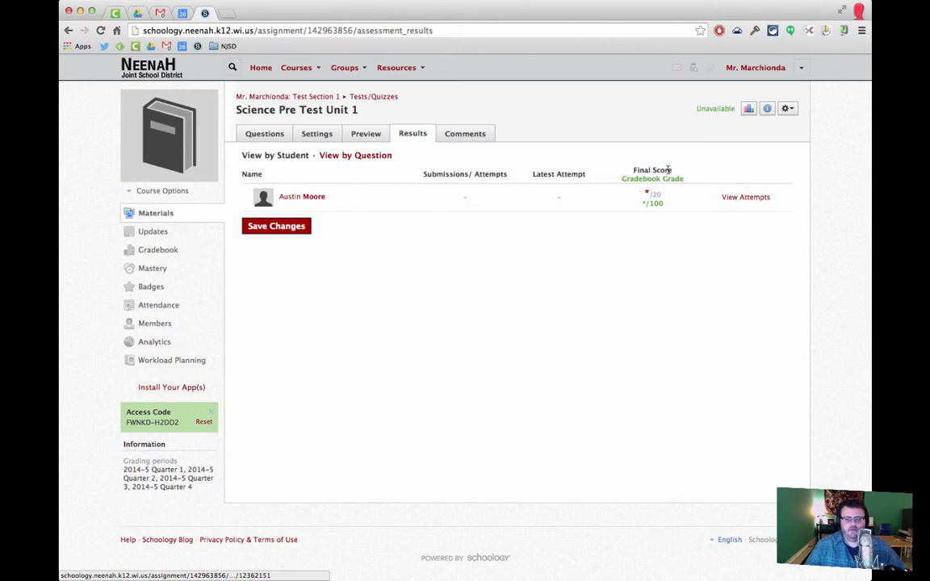
# In the test's settings, add the instructions "Please take this pre test." and set availability to Available now
pyautogui.click(278, 135)
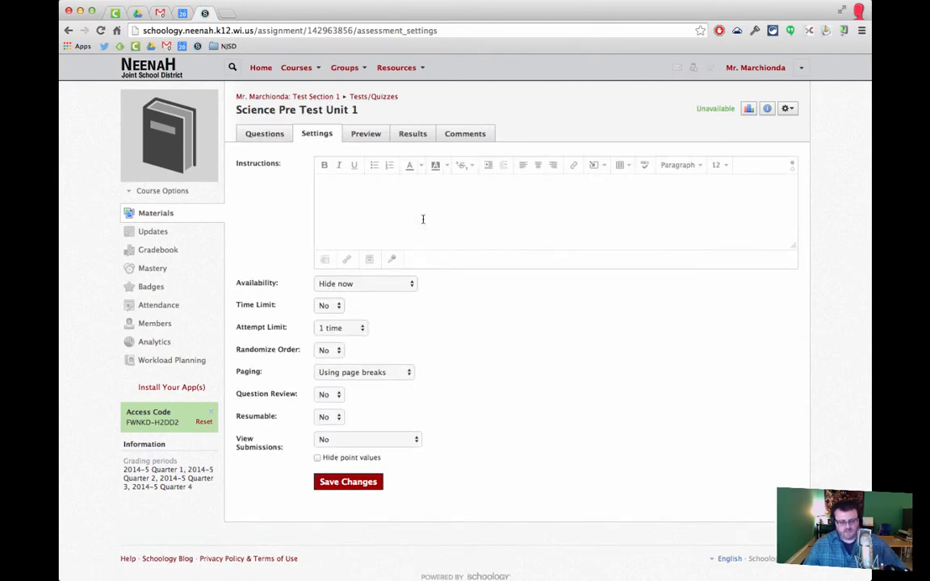
pyautogui.click(422, 219)
pyautogui.write('Please take this')
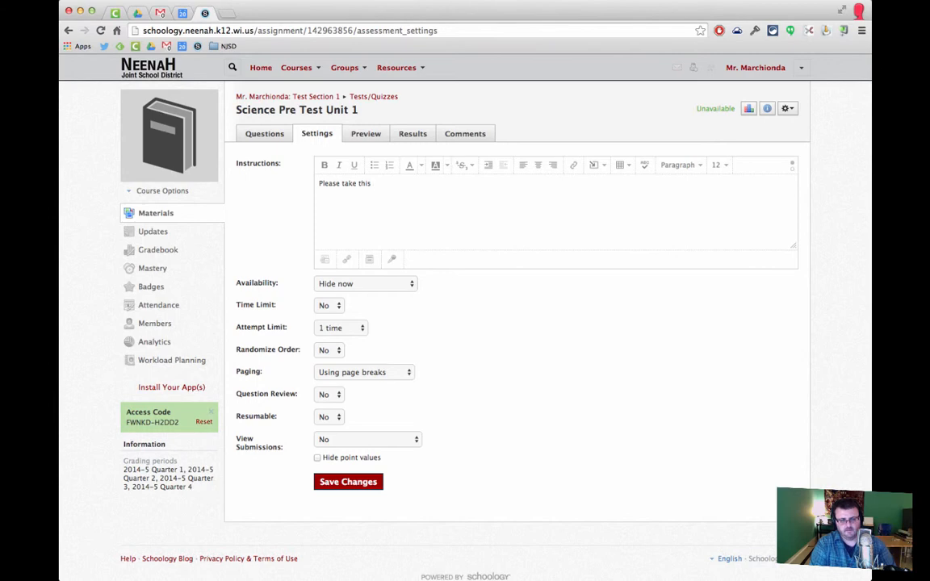
pyautogui.write('pre test.')
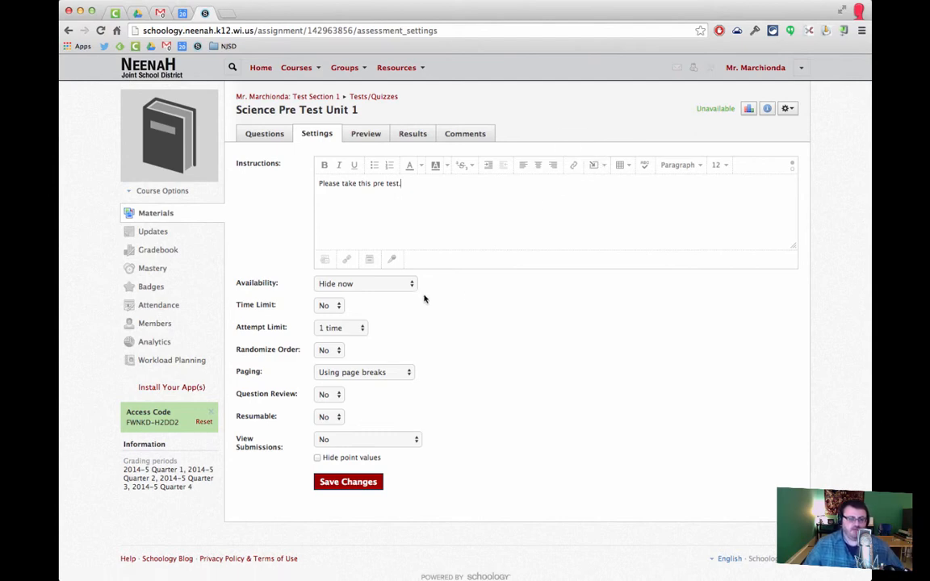
pyautogui.click(359, 284)
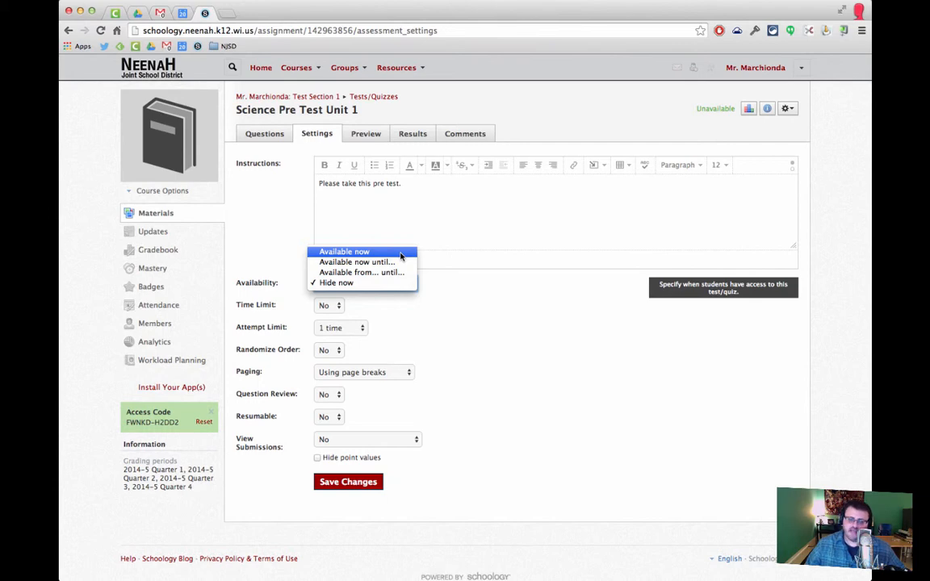
pyautogui.click(400, 252)
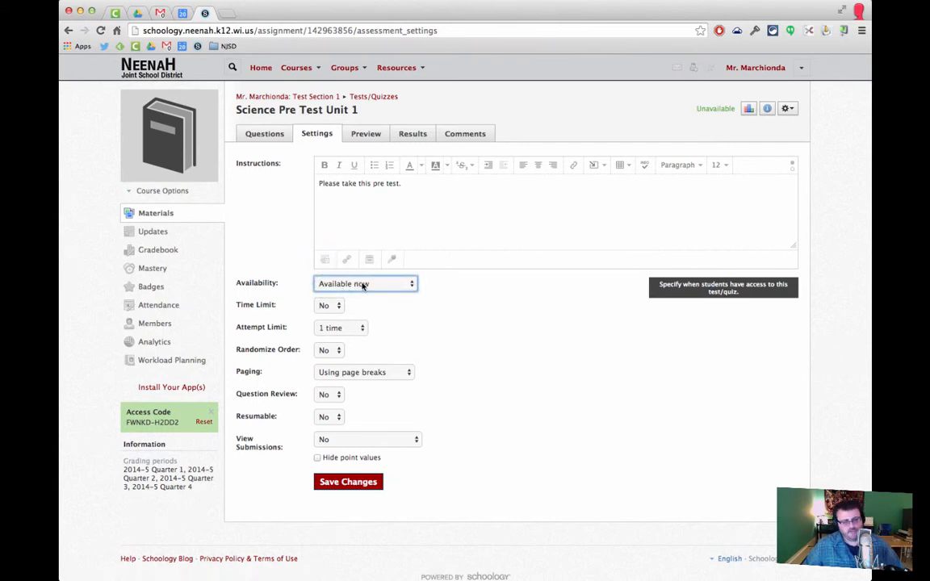
# Set a 30-minute time limit for the test and keep the attempt limit at 1 time
pyautogui.click(341, 305)
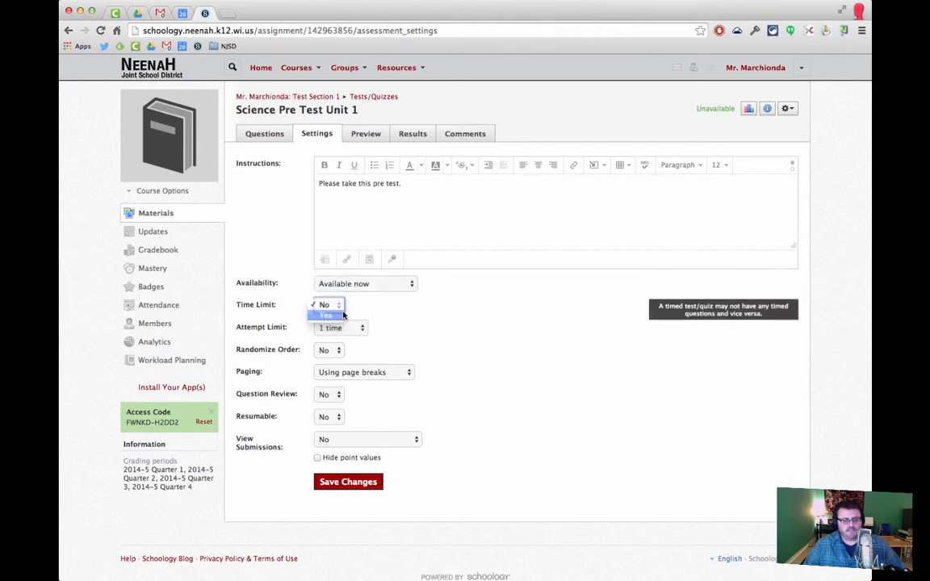
pyautogui.click(343, 314)
pyautogui.click(423, 305)
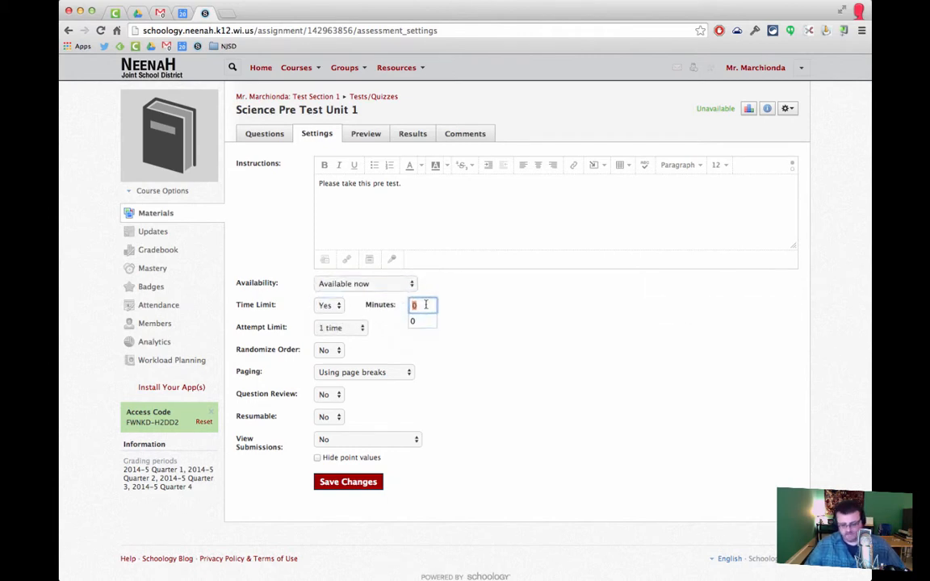
pyautogui.write('3')
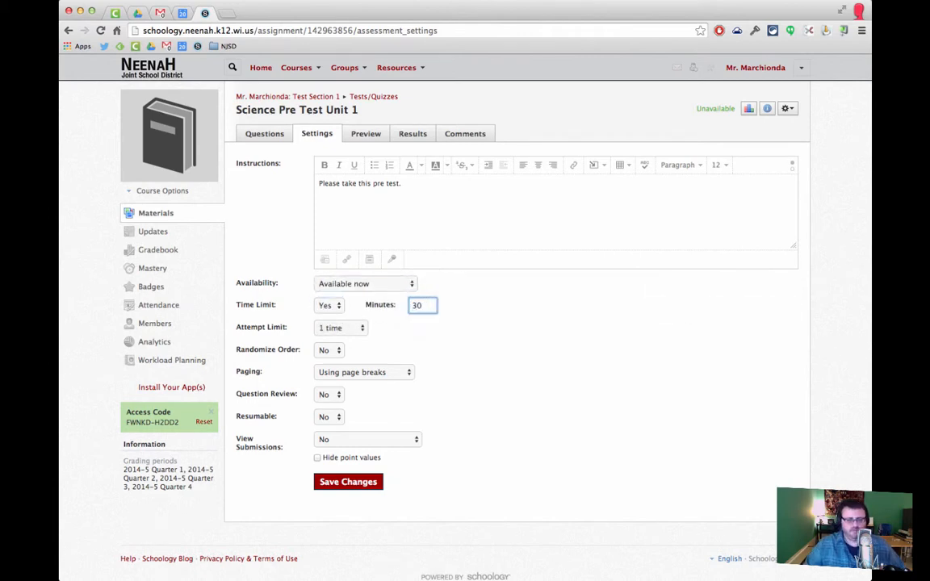
pyautogui.click(355, 328)
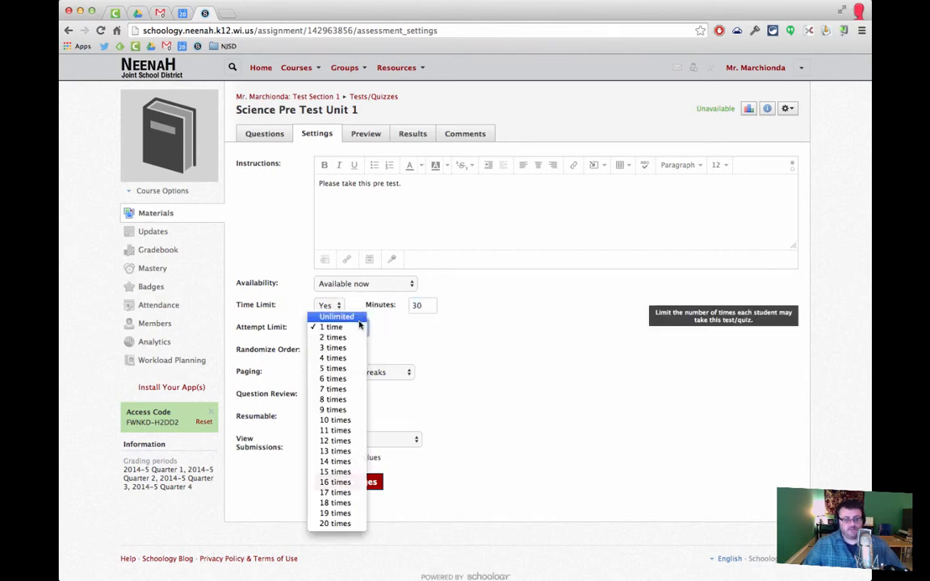
pyautogui.click(359, 327)
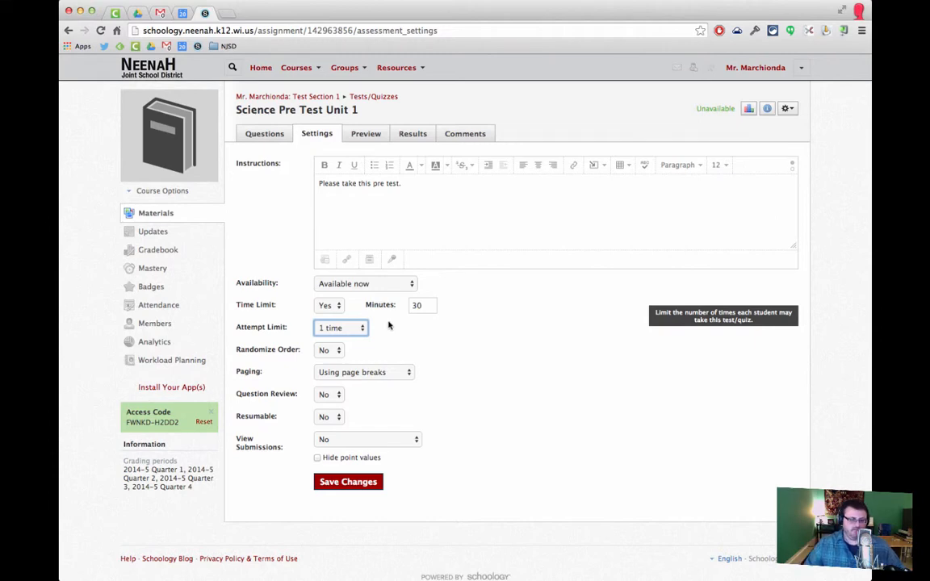
# Randomize the question order and set paging to one question per page
pyautogui.click(331, 350)
pyautogui.click(330, 339)
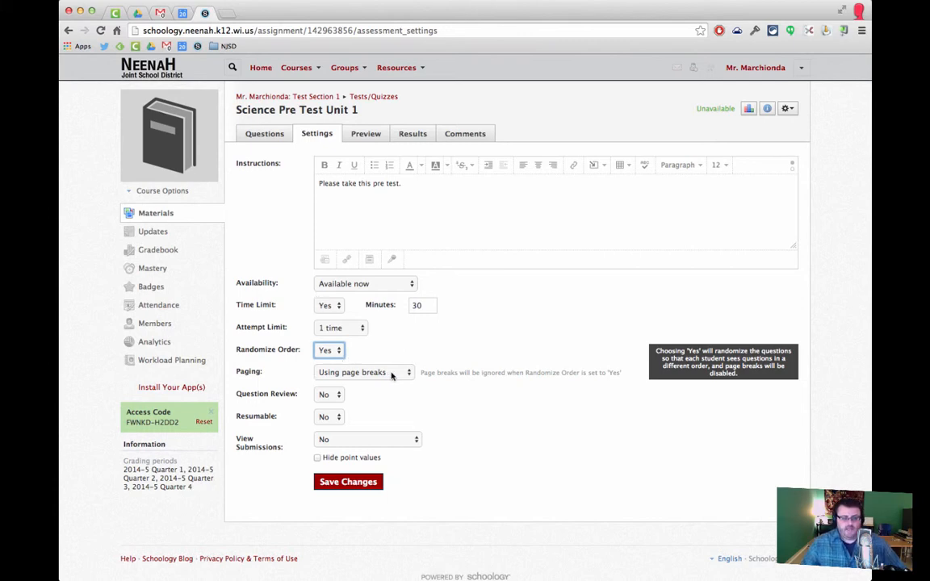
pyautogui.click(355, 372)
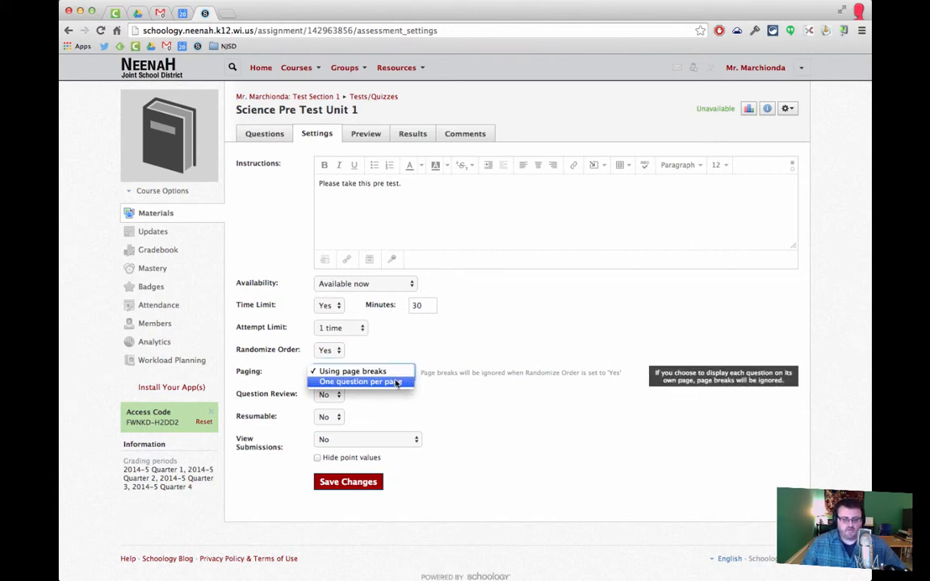
pyautogui.click(396, 382)
pyautogui.click(397, 372)
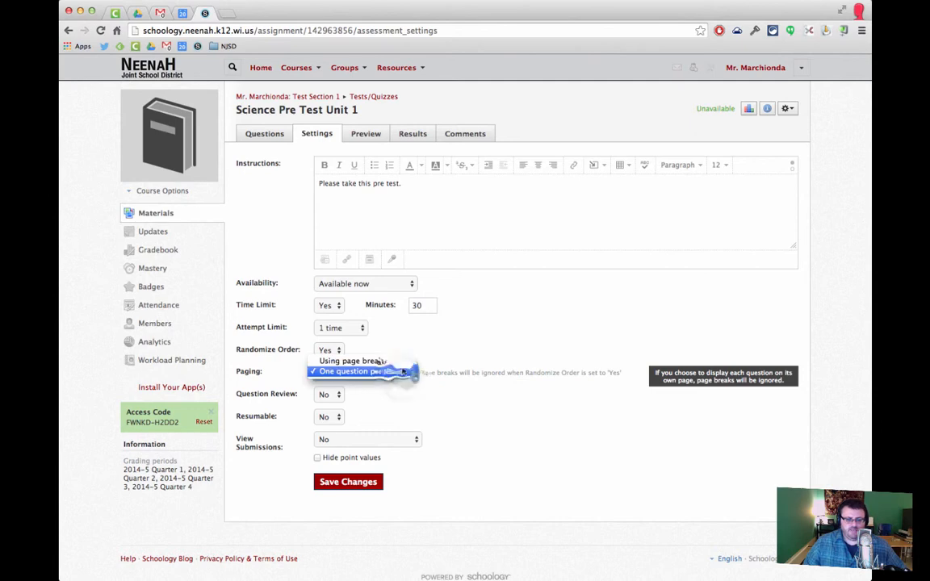
pyautogui.click(402, 361)
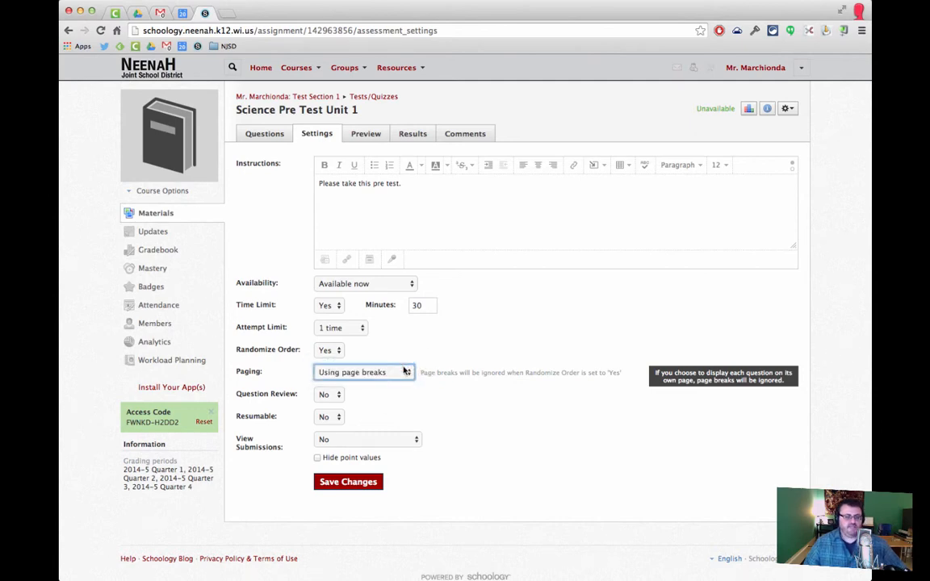
pyautogui.click(405, 372)
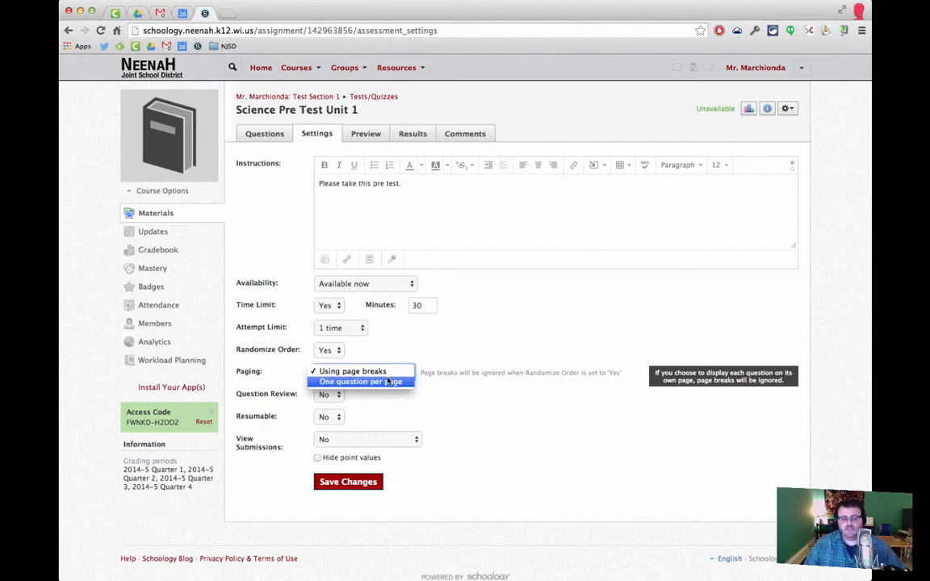
pyautogui.click(391, 383)
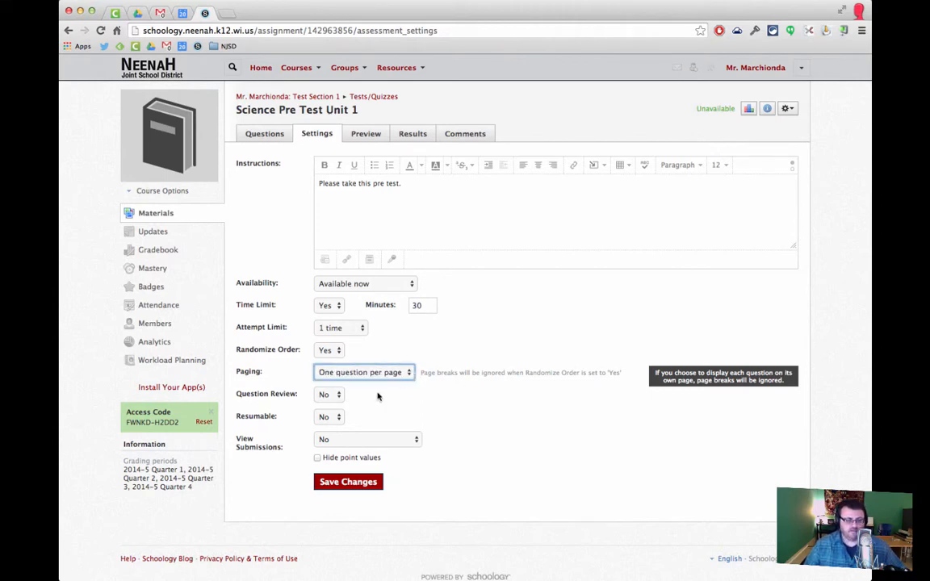
# Allow students to review questions before submitting and keep the Resumable option at No
pyautogui.click(334, 395)
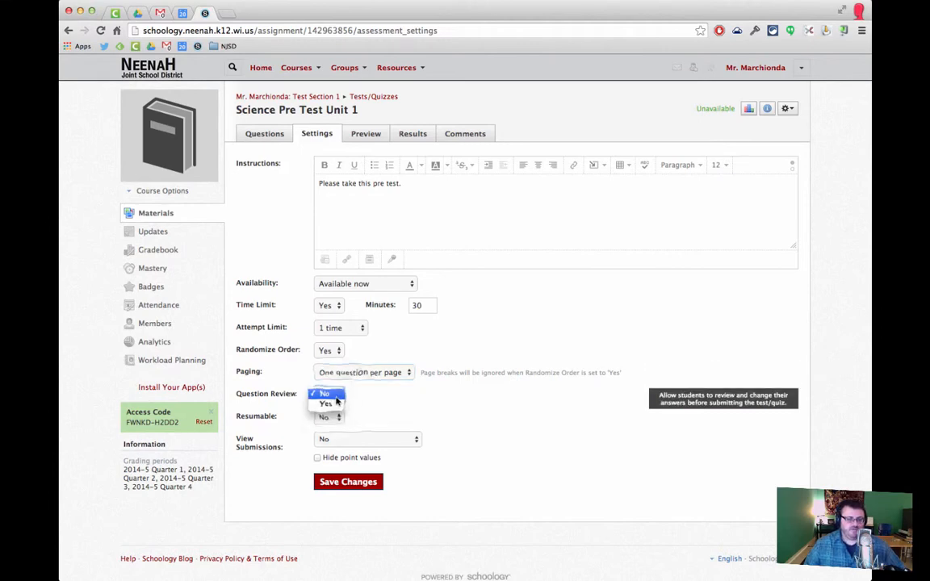
pyautogui.click(338, 405)
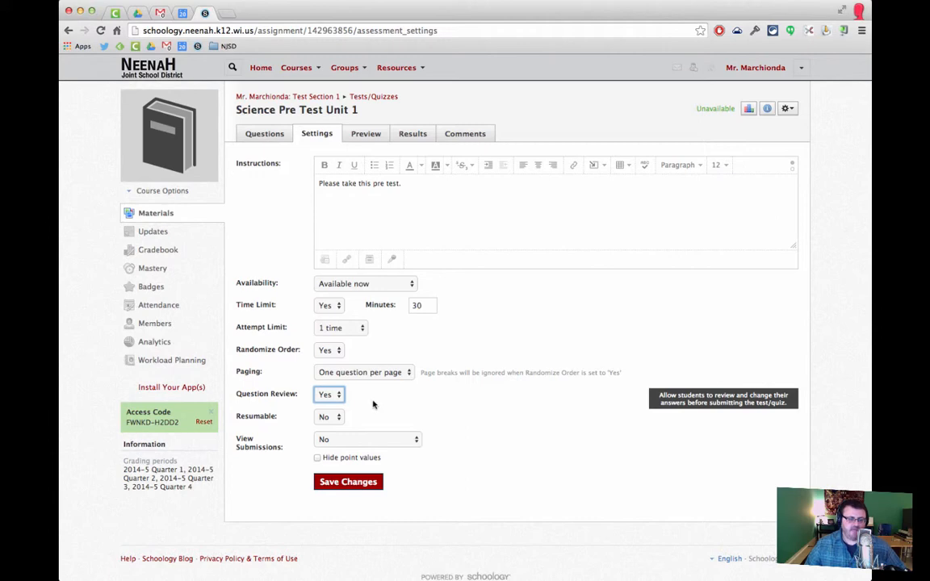
pyautogui.click(333, 417)
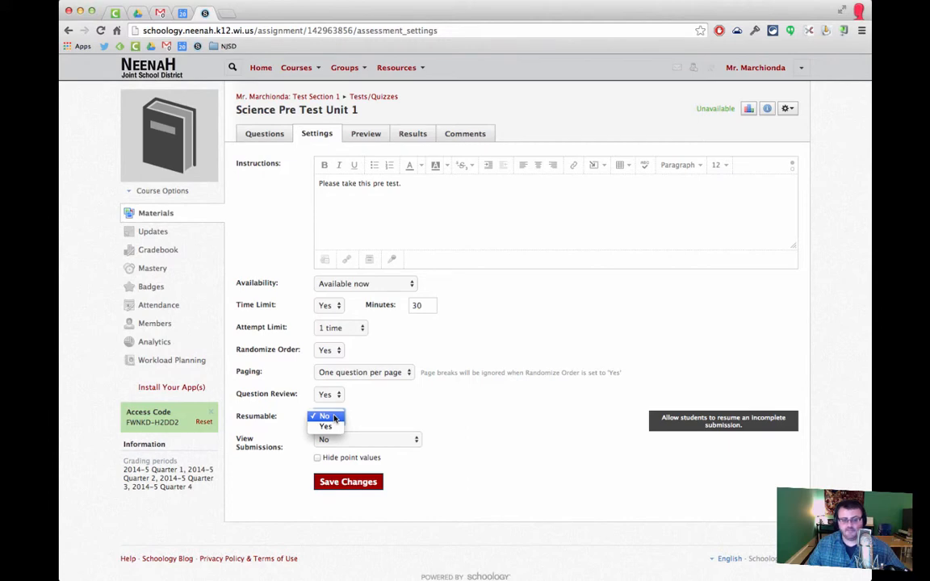
pyautogui.click(335, 417)
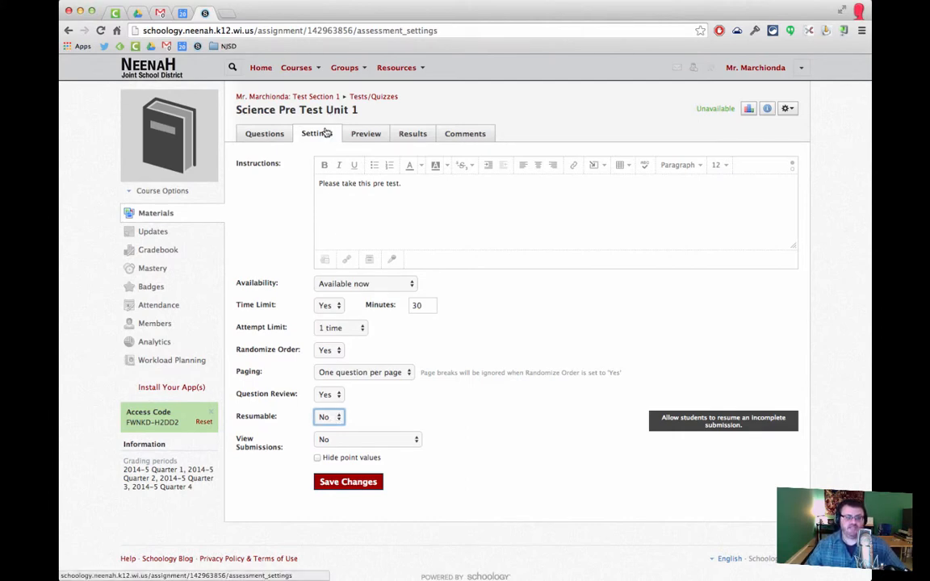
# Let students view their submissions with correct answers and save the test settings
pyautogui.click(342, 438)
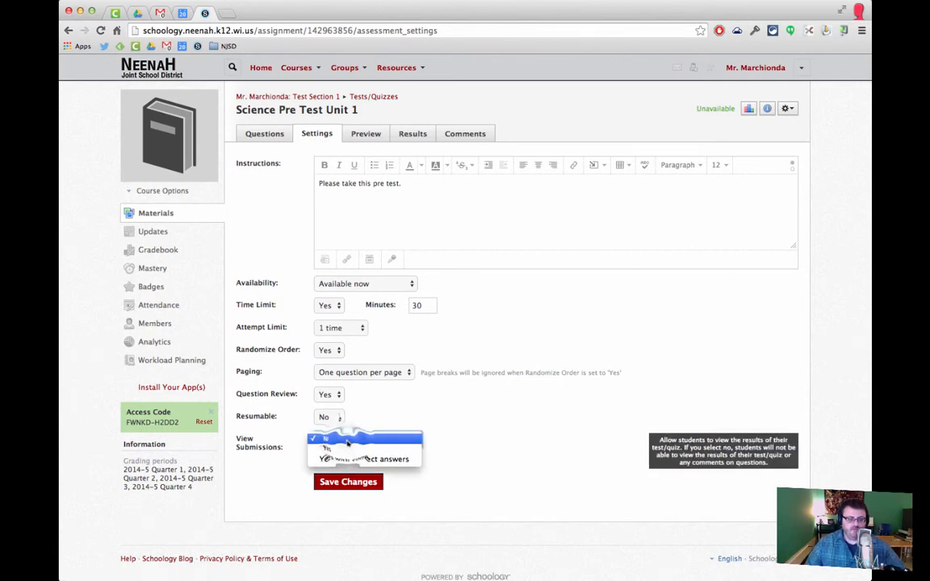
pyautogui.click(348, 460)
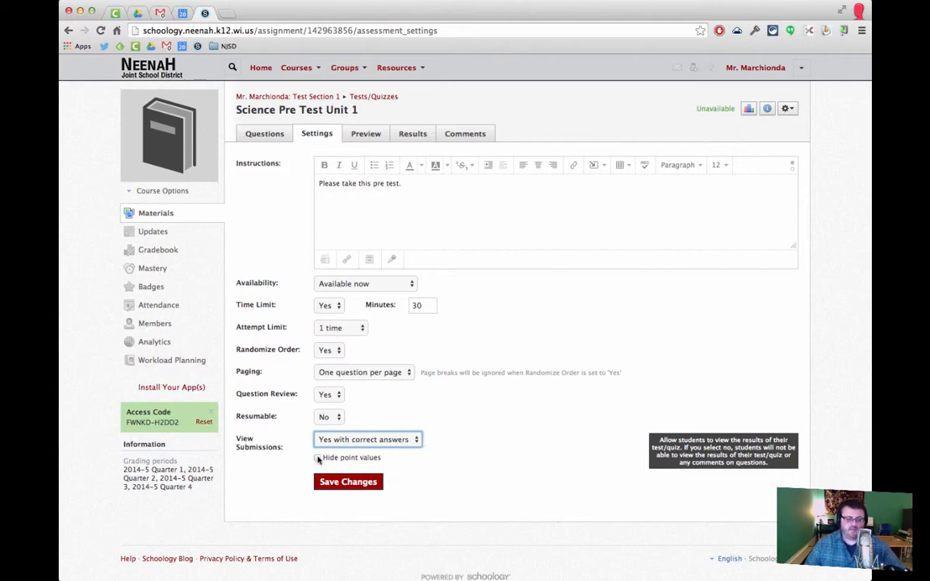
pyautogui.click(353, 482)
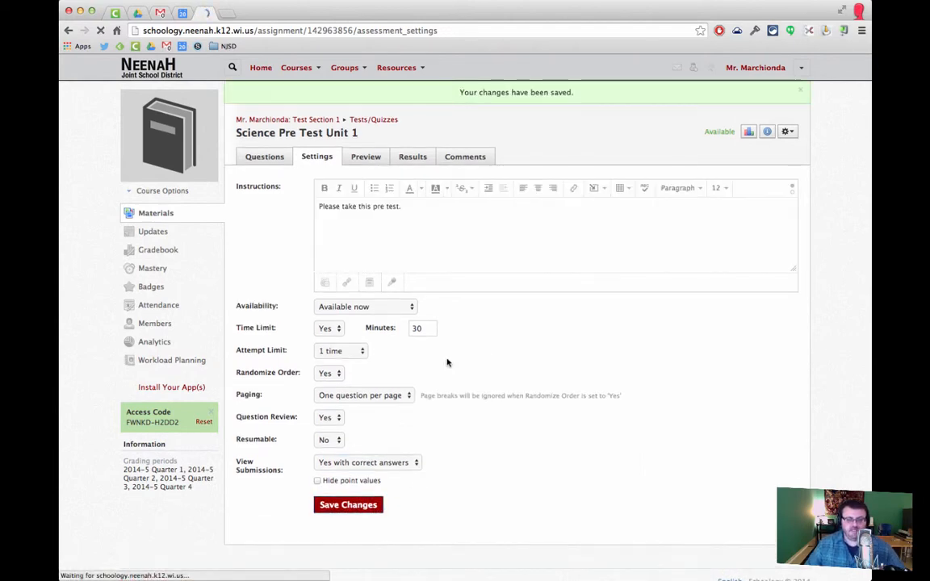
# Return to the test's questions and look through the question types that can be added
pyautogui.click(253, 157)
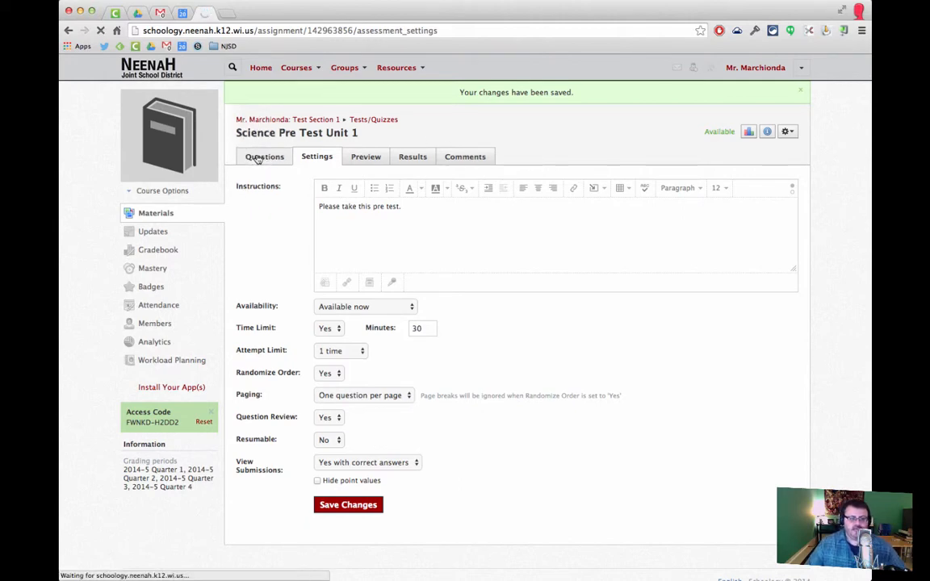
pyautogui.click(268, 161)
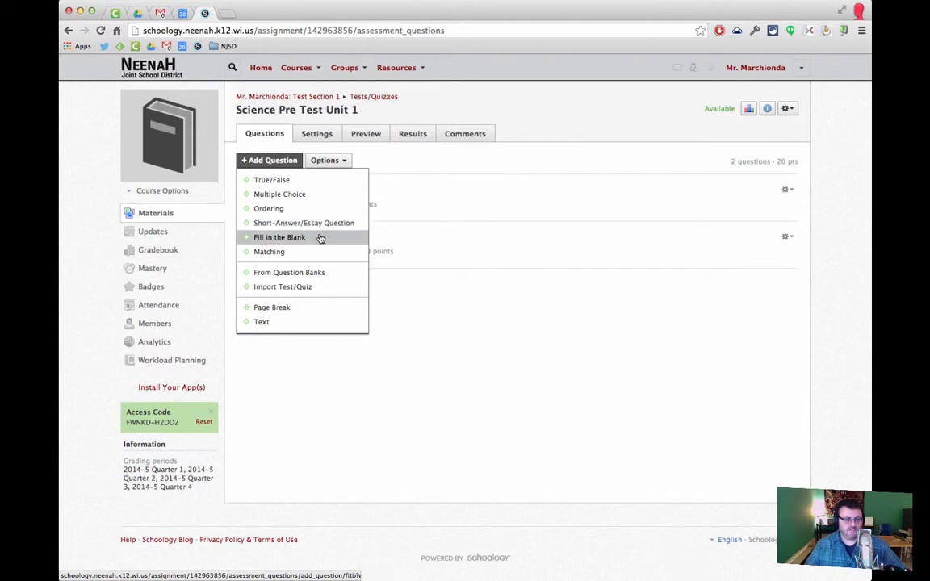
pyautogui.click(452, 274)
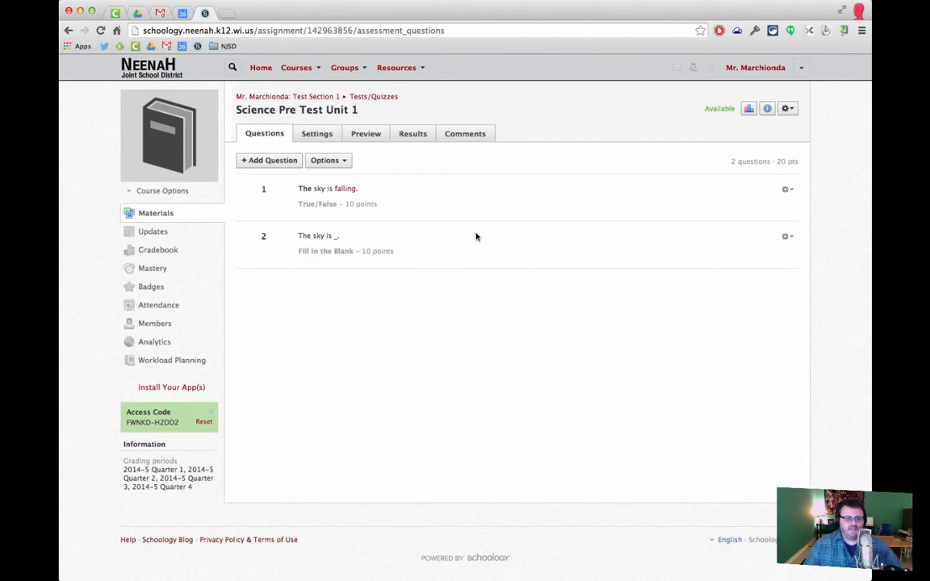
# Go to the home page, open the Test Section 1 course, and reopen Science Pre Test Unit 1
pyautogui.click(260, 68)
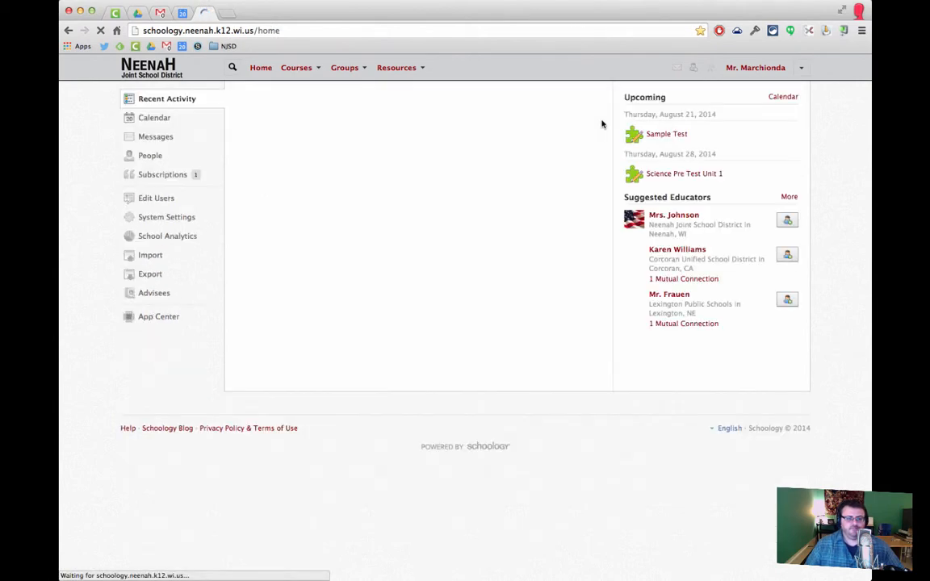
pyautogui.click(296, 69)
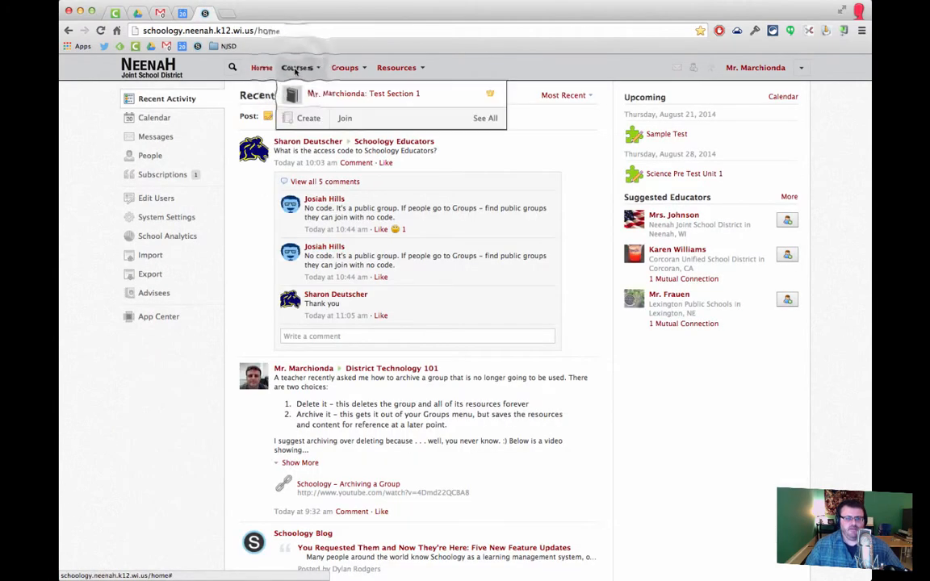
pyautogui.click(311, 94)
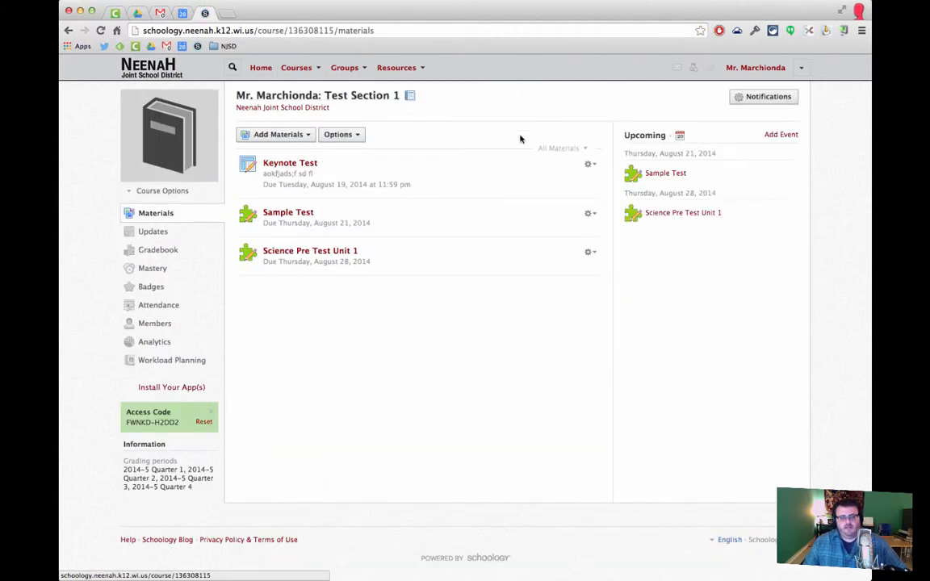
pyautogui.click(317, 251)
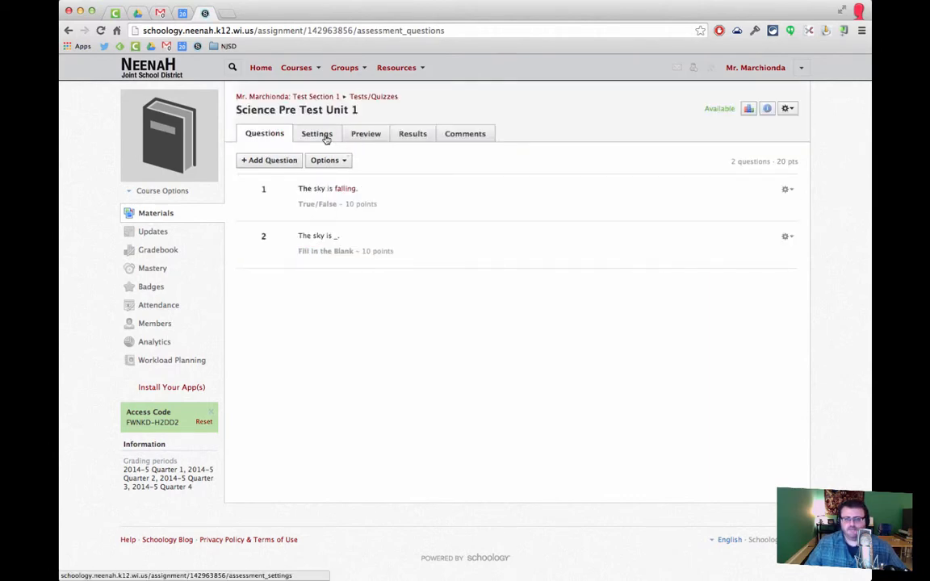
# Check the actions available for Science Pre Test Unit 1 on its own page and in the course's Tests/Quizzes list
pyautogui.click(787, 109)
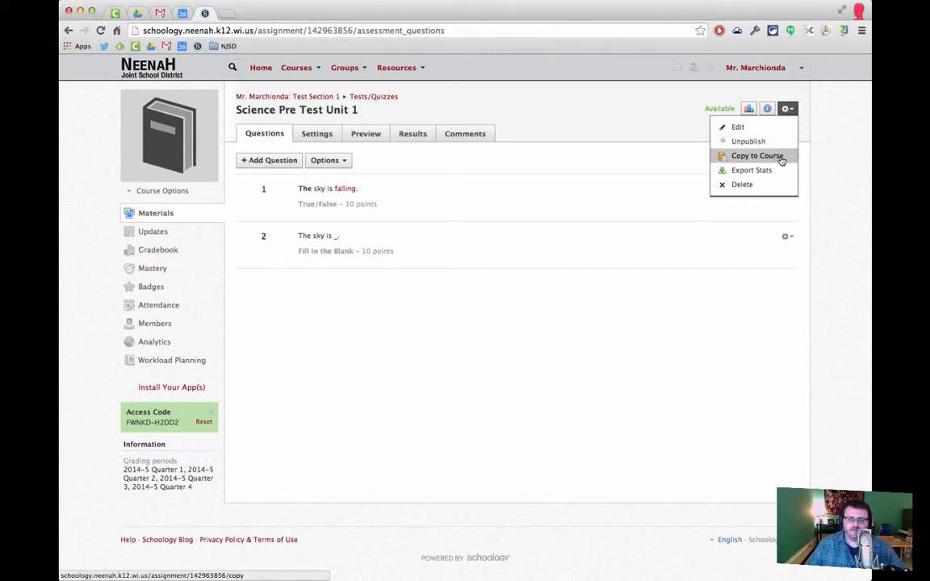
pyautogui.click(376, 96)
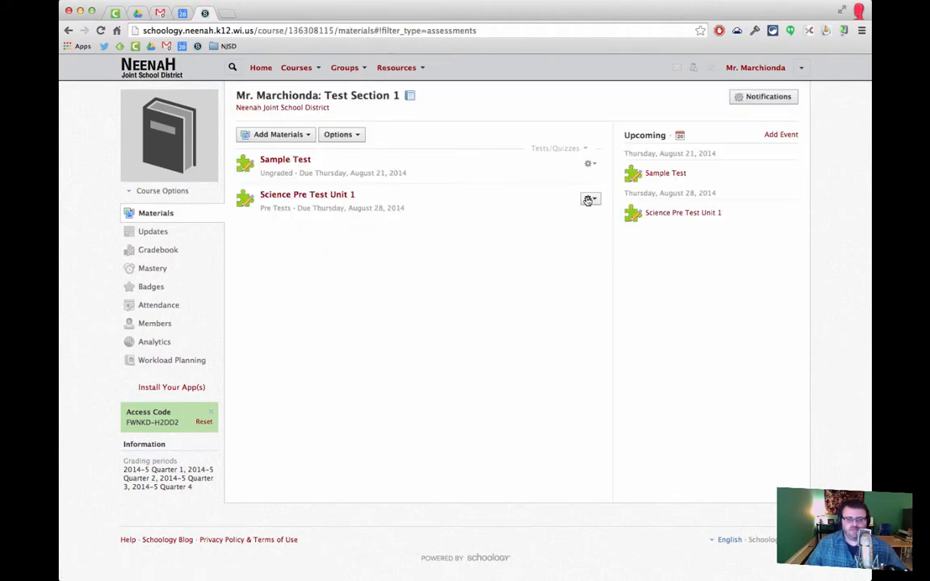
pyautogui.click(589, 198)
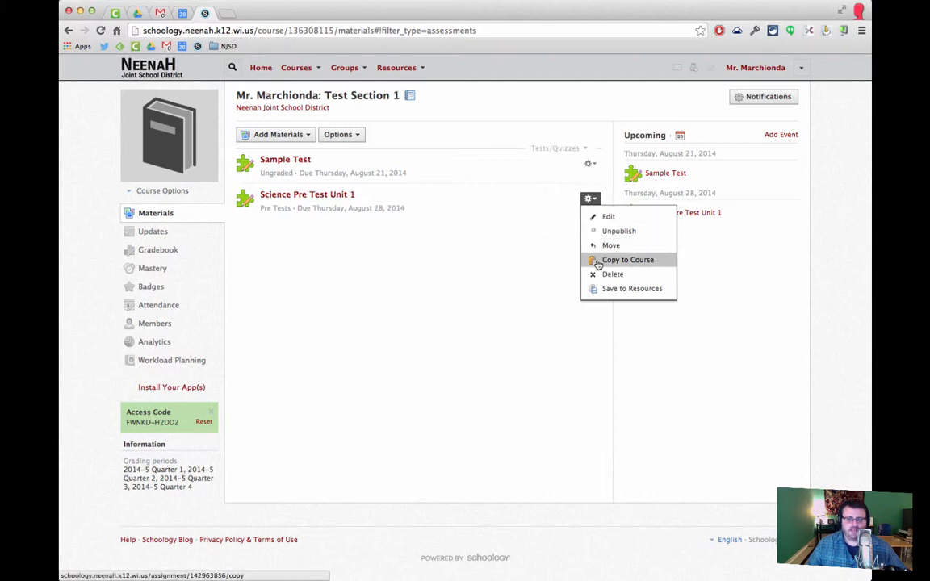